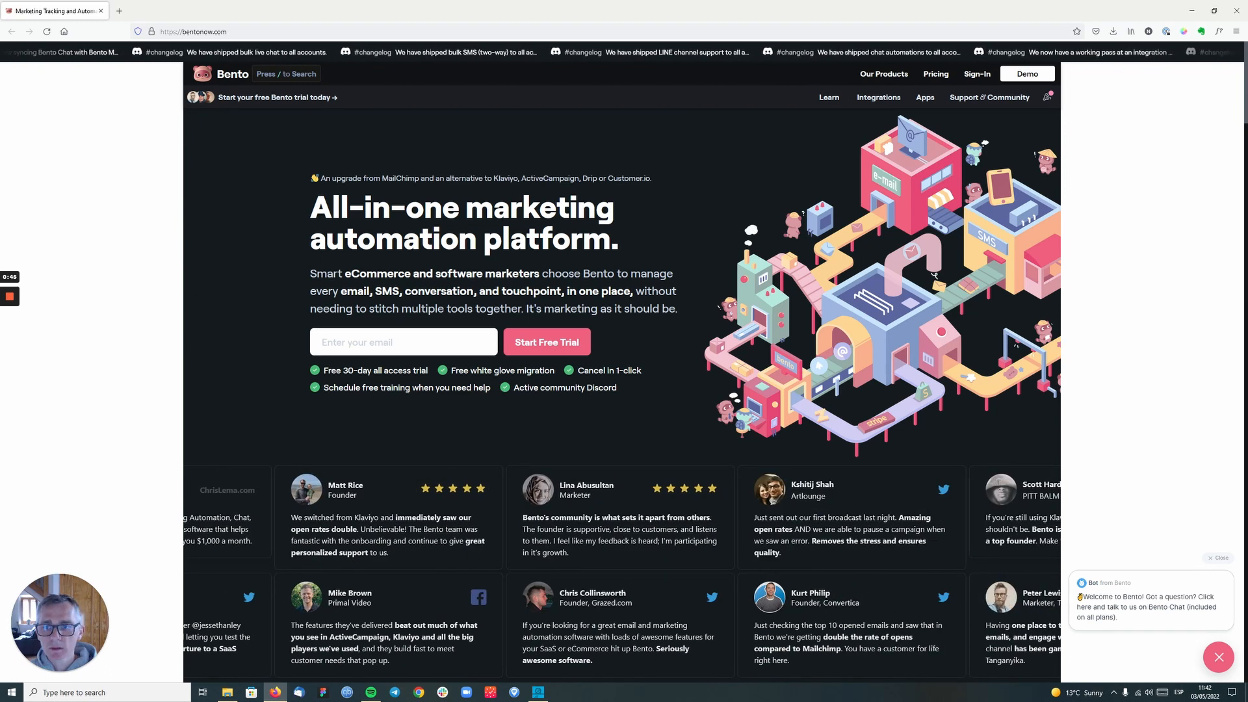
# - Start the free trial with the user's email address and continue to account sign-up
pyautogui.click(404, 342)
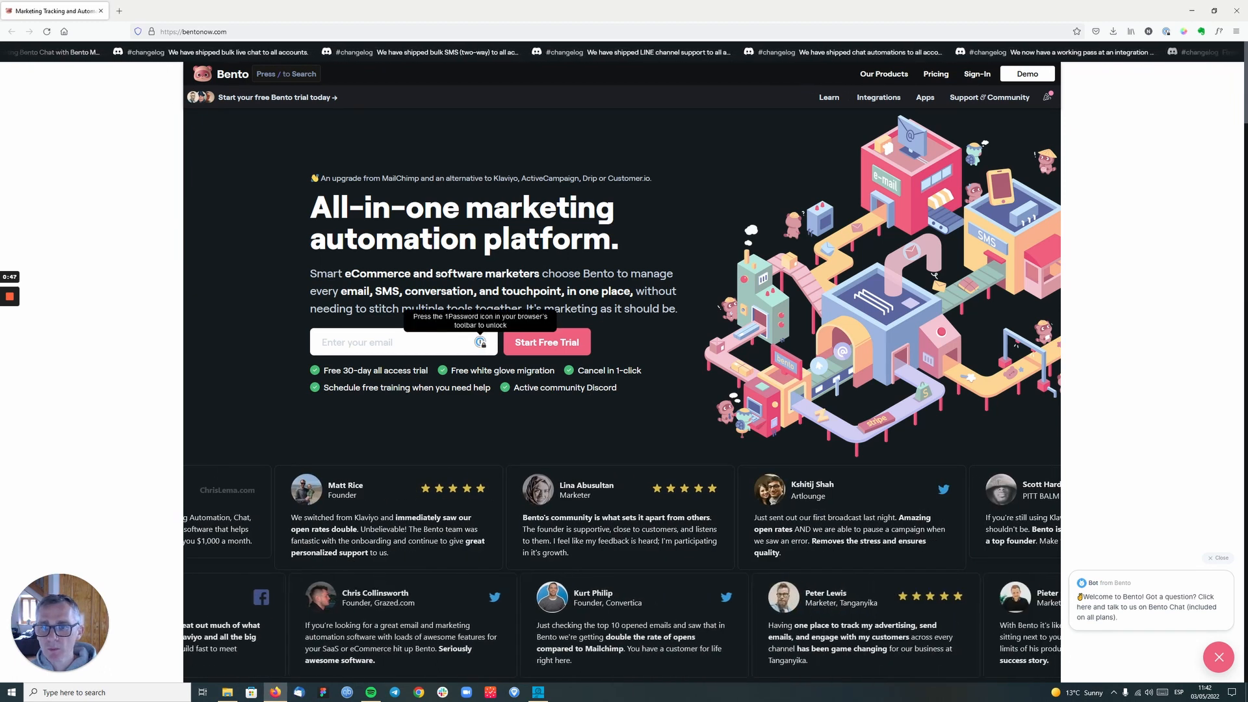
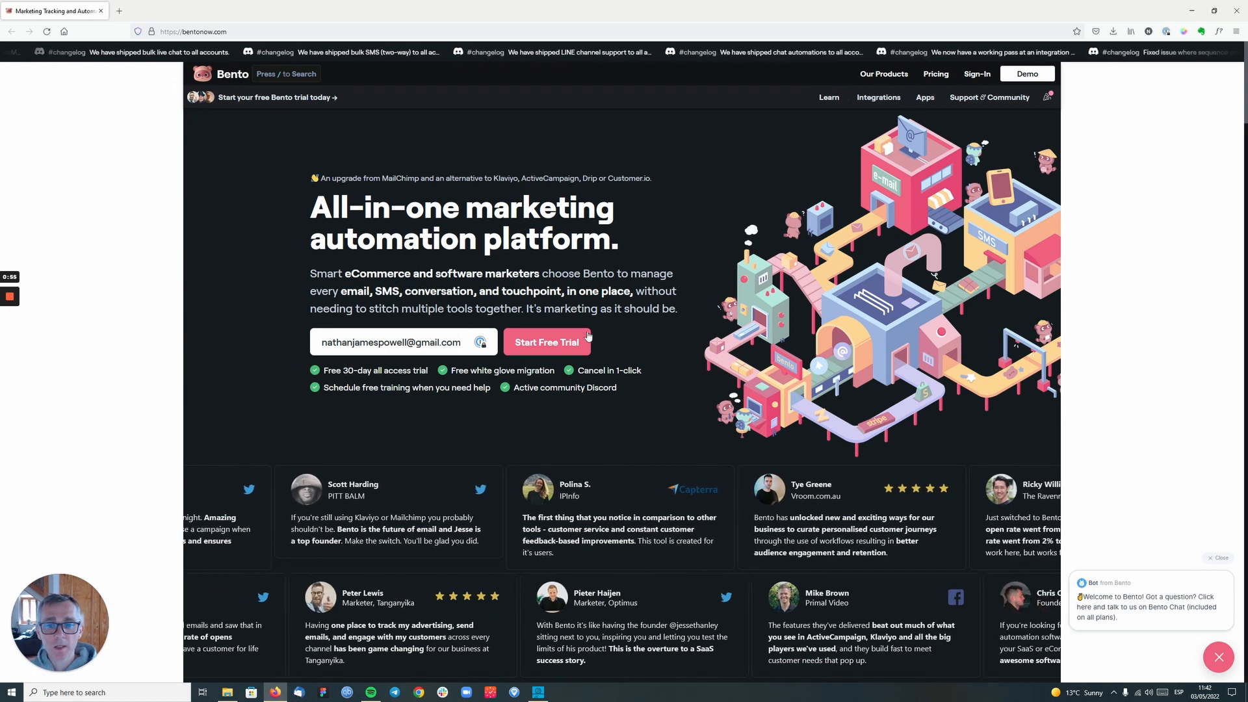
pyautogui.click(537, 348)
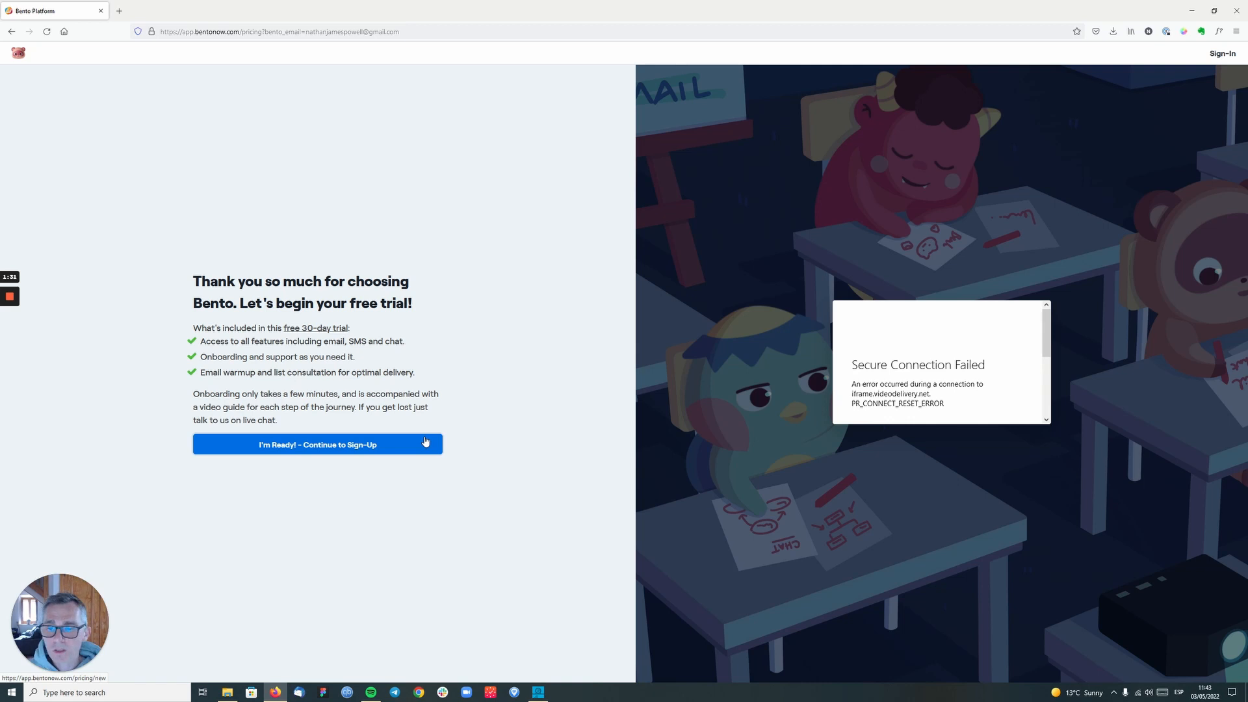
pyautogui.click(391, 446)
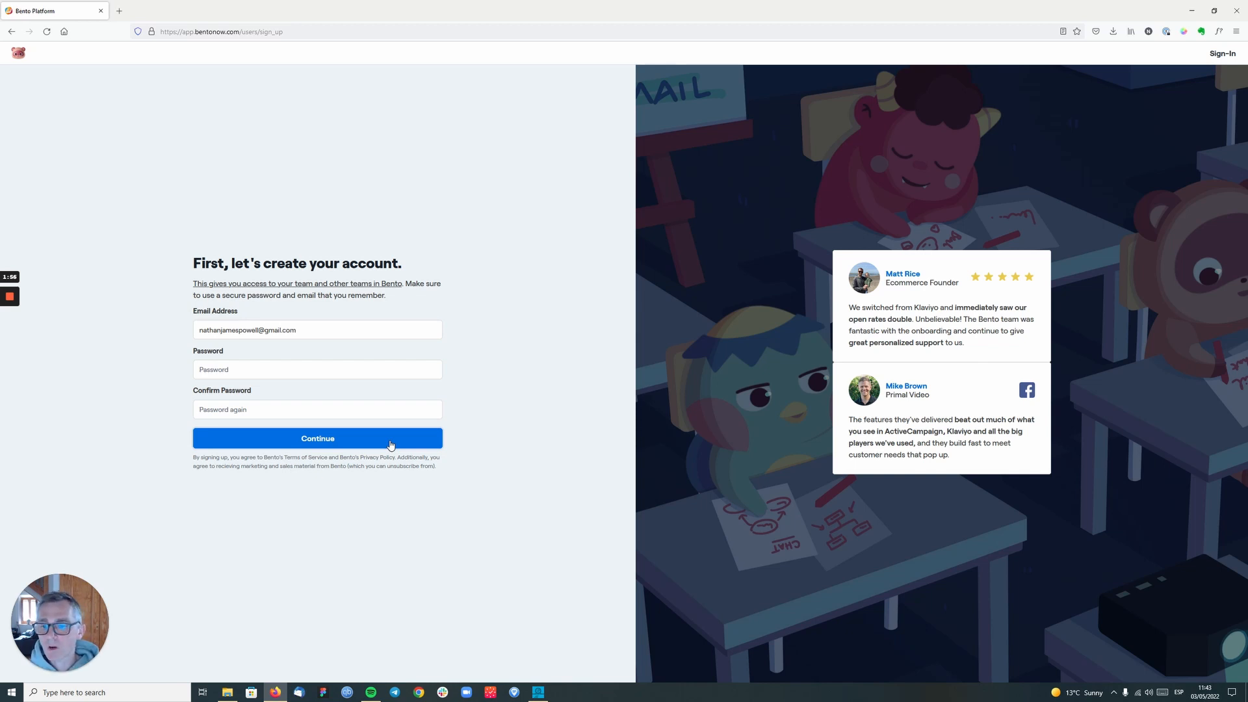
# - Create the account with a password and authorize it by adding the payment card number and details
pyautogui.click(363, 369)
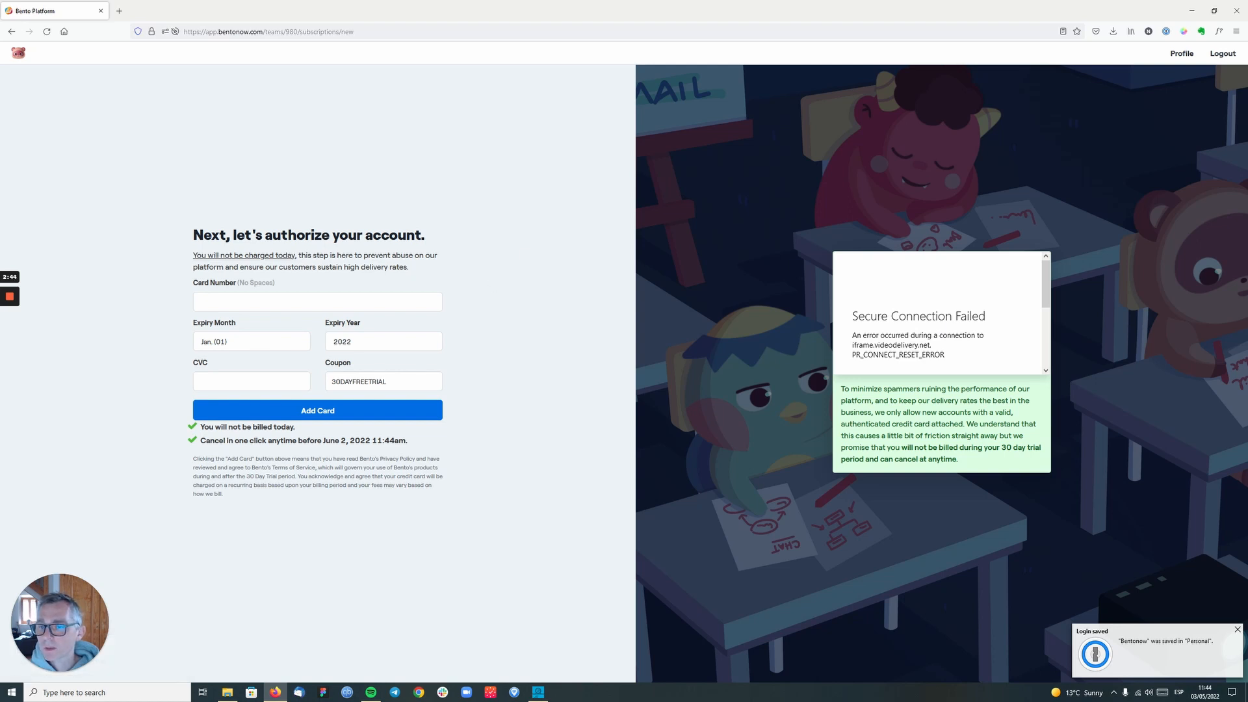
pyautogui.click(318, 301)
pyautogui.click(504, 255)
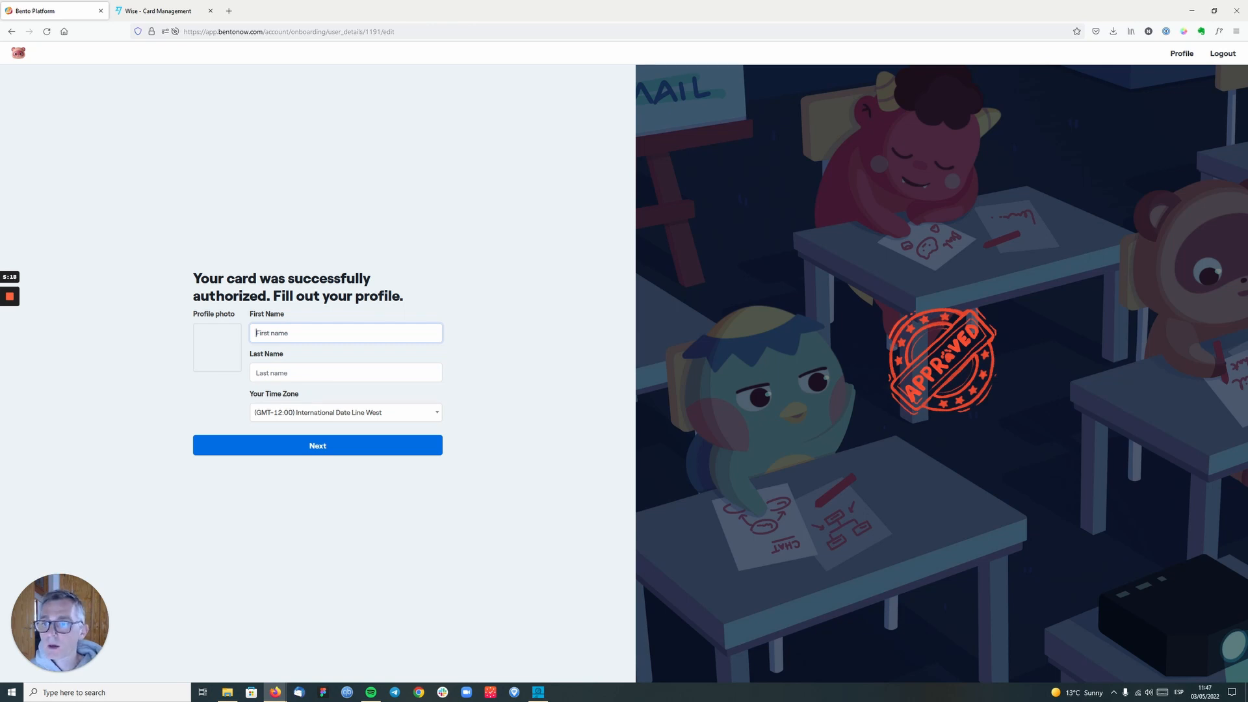
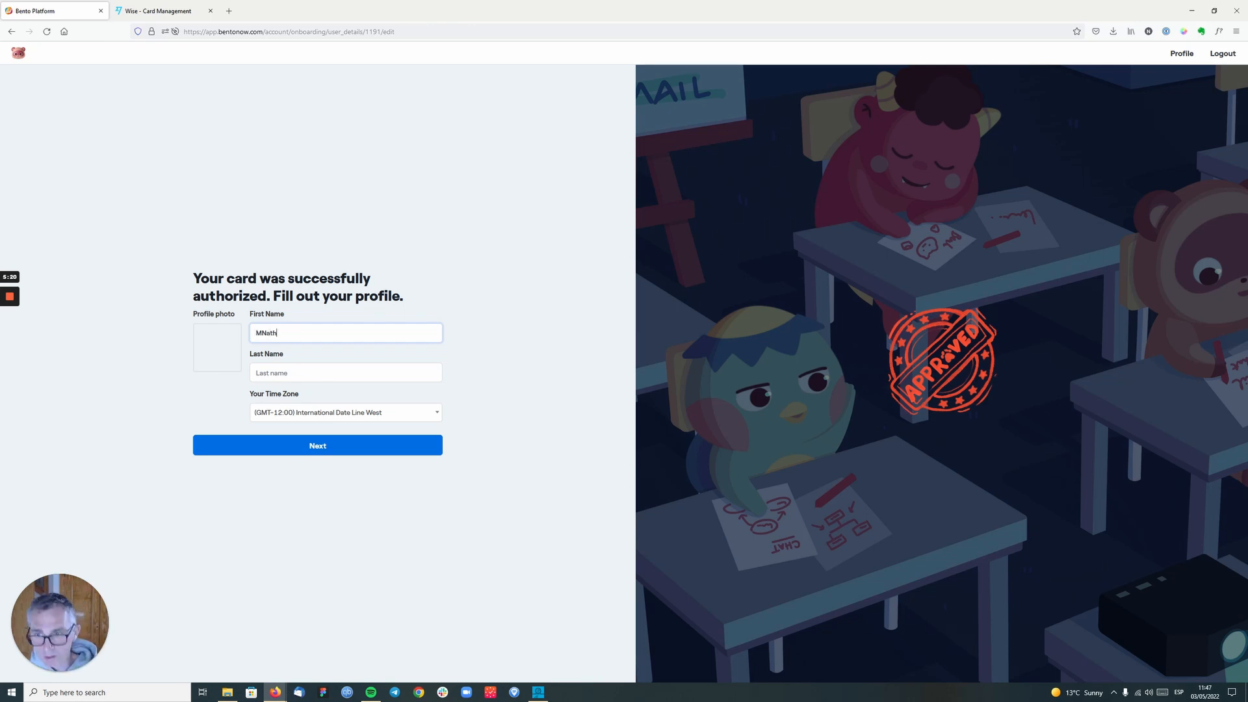
# - Fill in the profile's first name and last name
pyautogui.hotkey('ctrl', 'a')
pyautogui.press('BackSpace')
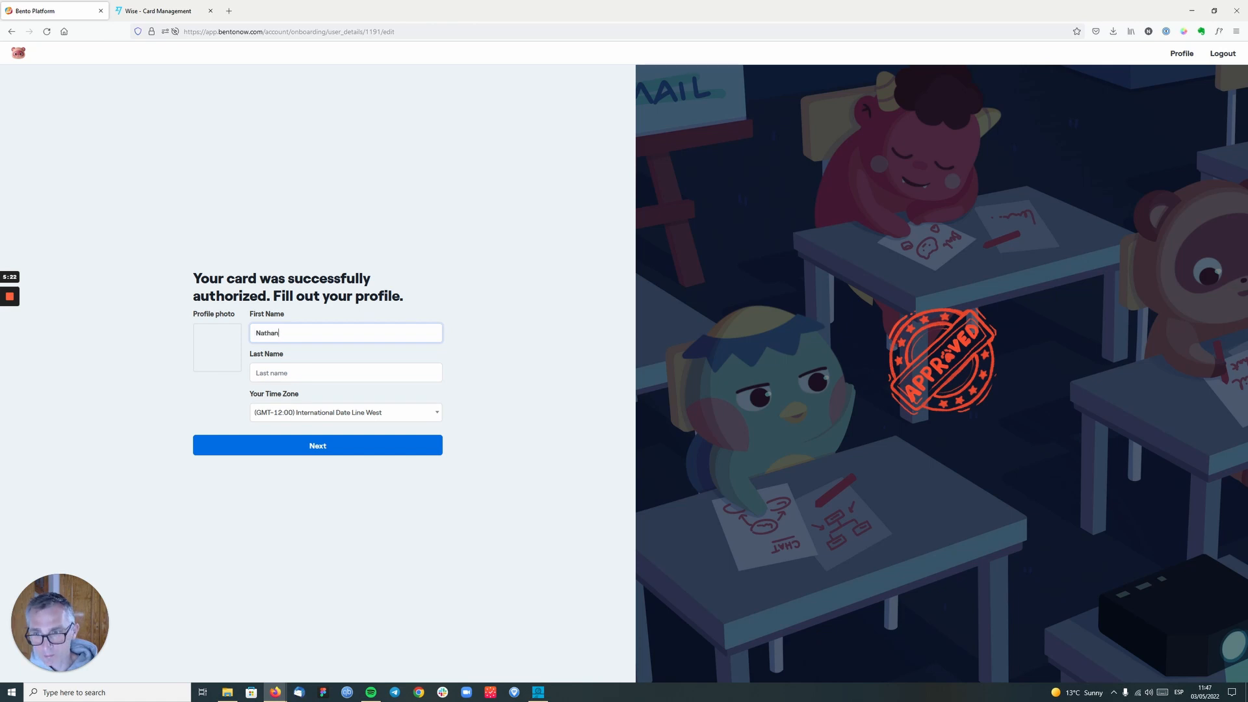
pyautogui.press('Tab')
pyautogui.press('BackSpace')
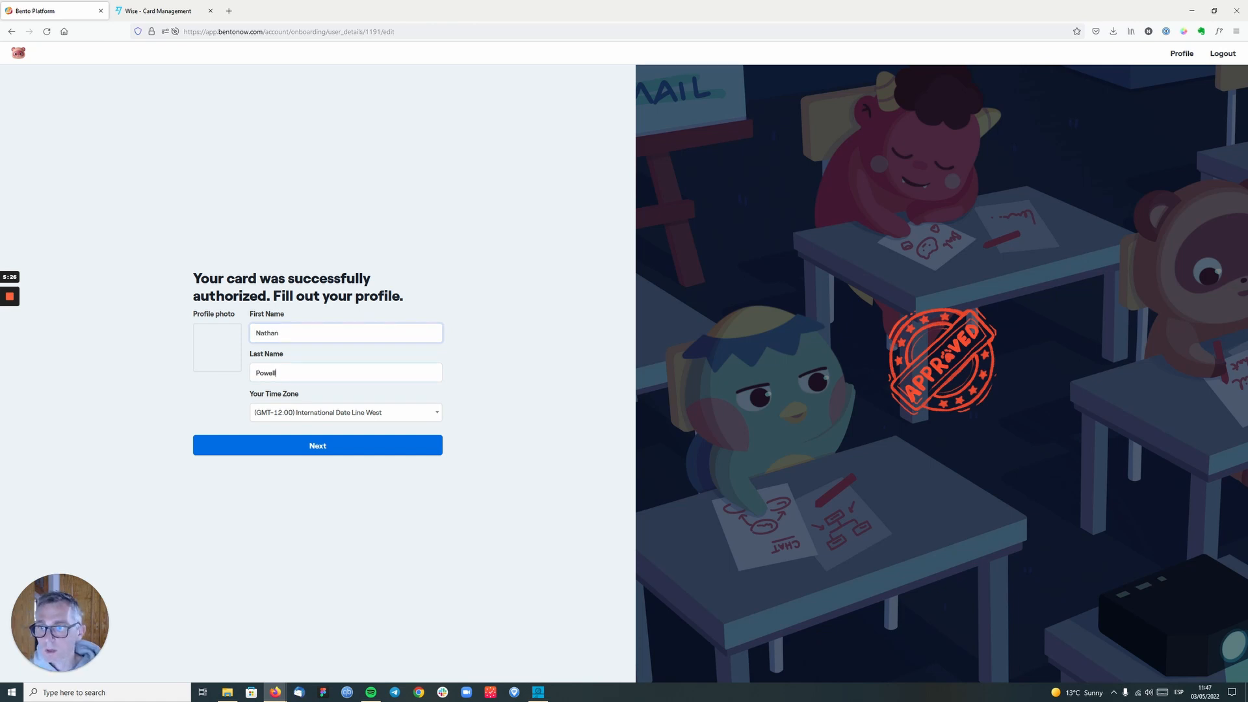
pyautogui.click(223, 358)
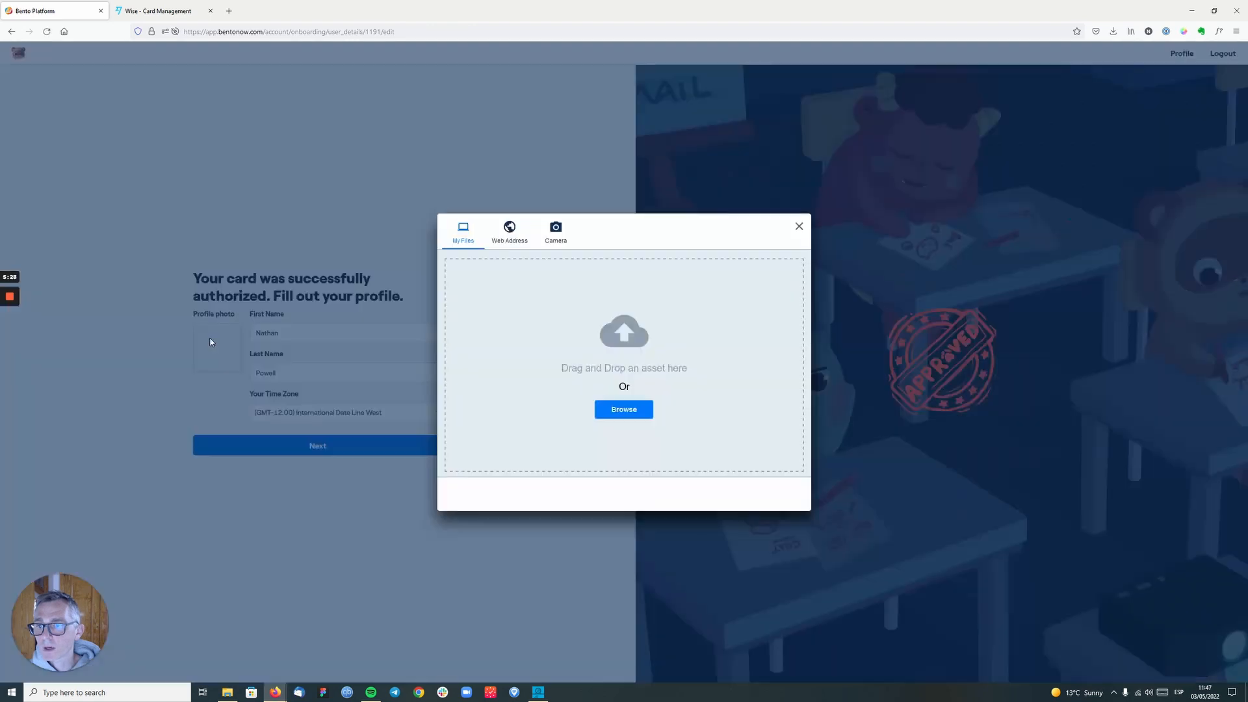
pyautogui.click(799, 227)
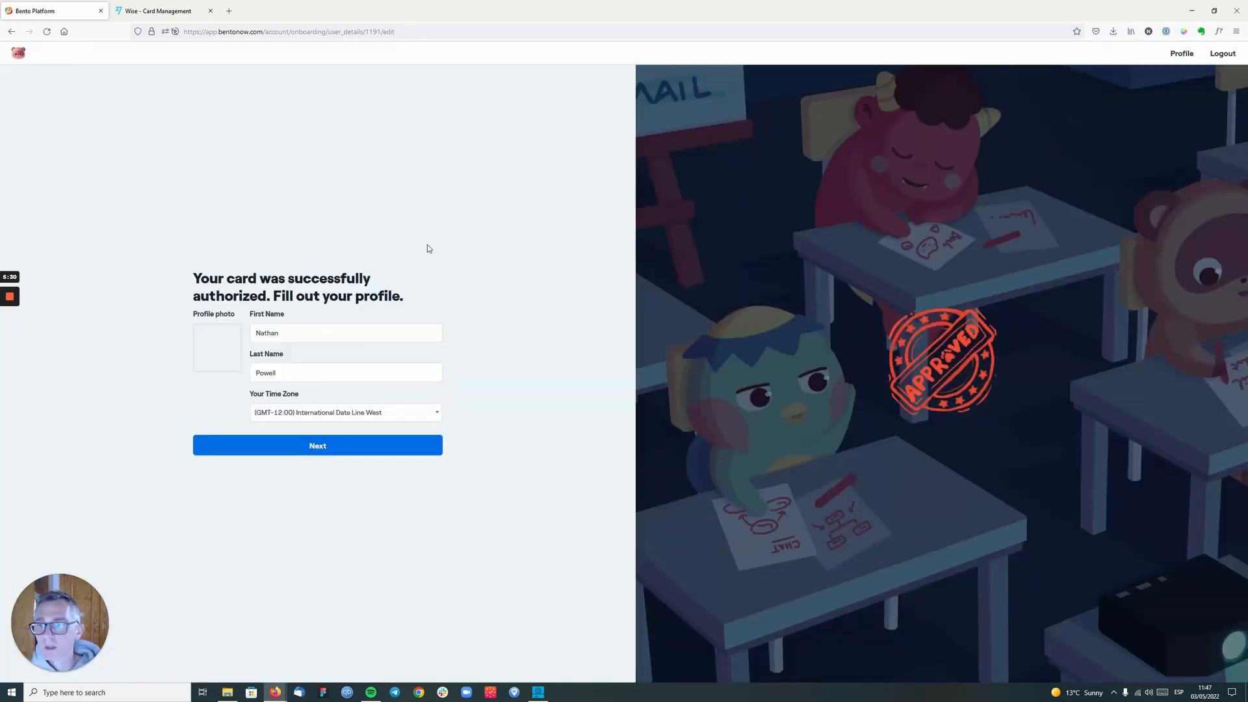
pyautogui.click(225, 350)
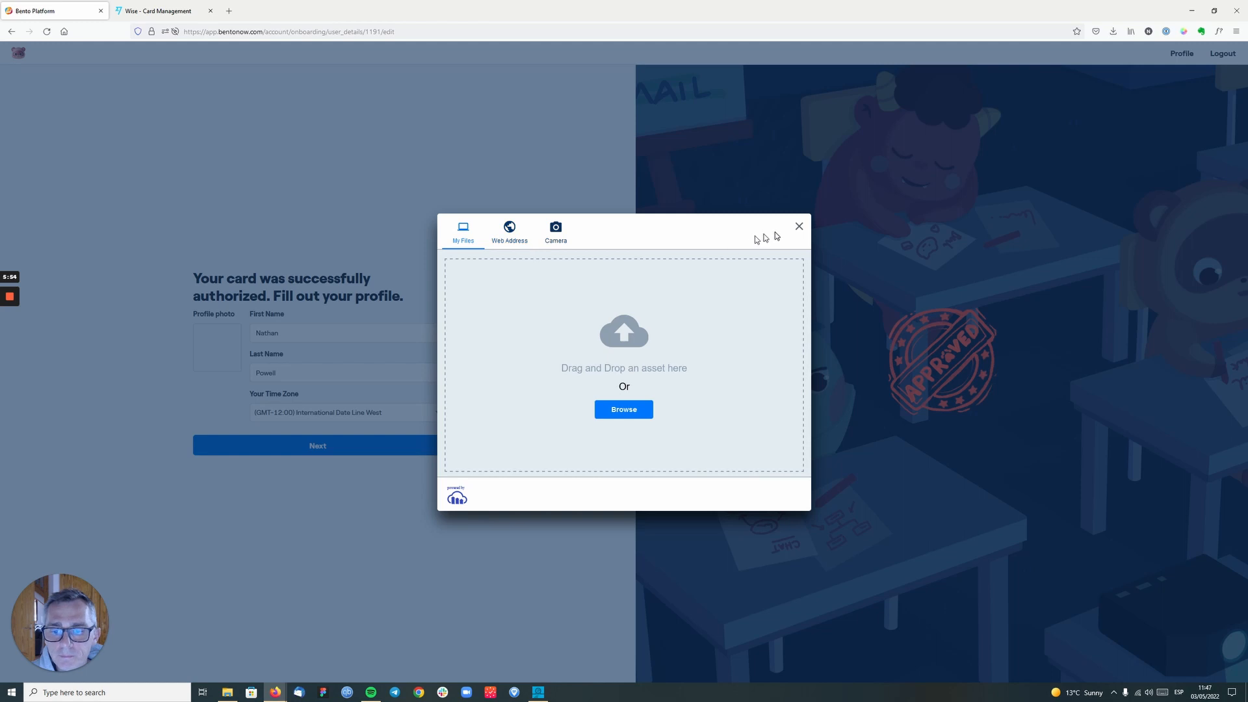
pyautogui.click(799, 226)
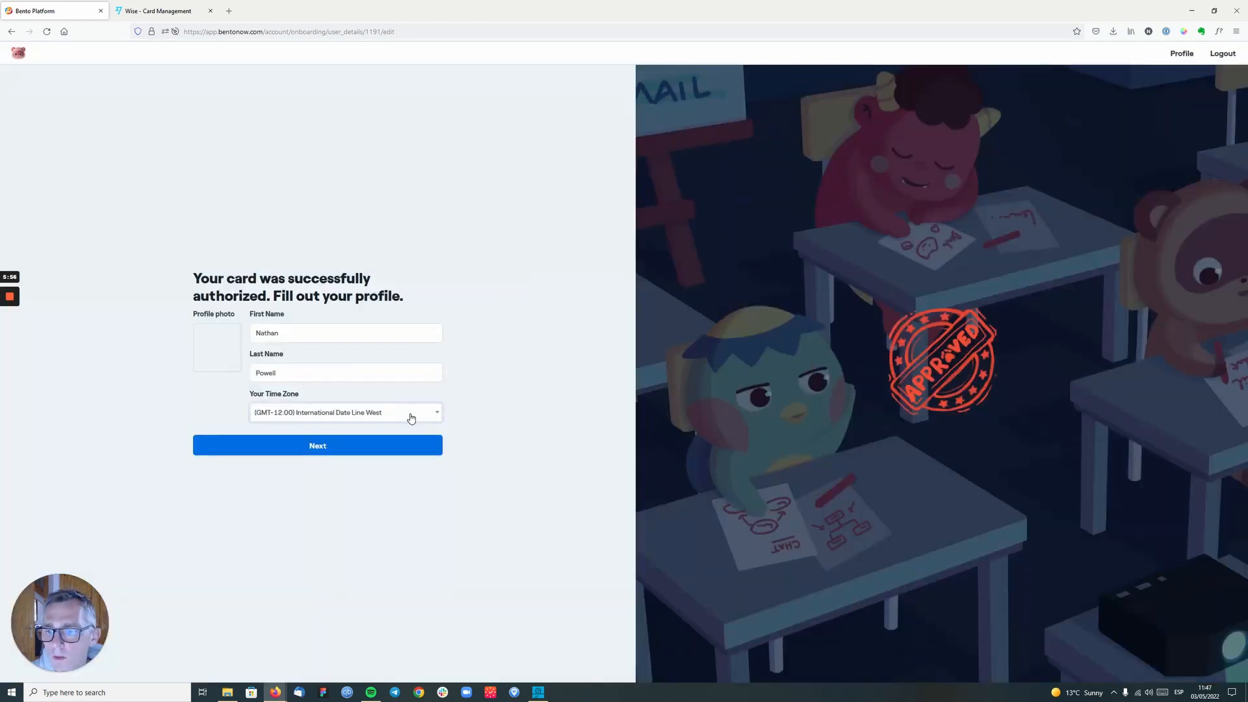
# - Submit the profile and name the new site with the owner's first name followed by "Test Site"
pyautogui.click(347, 450)
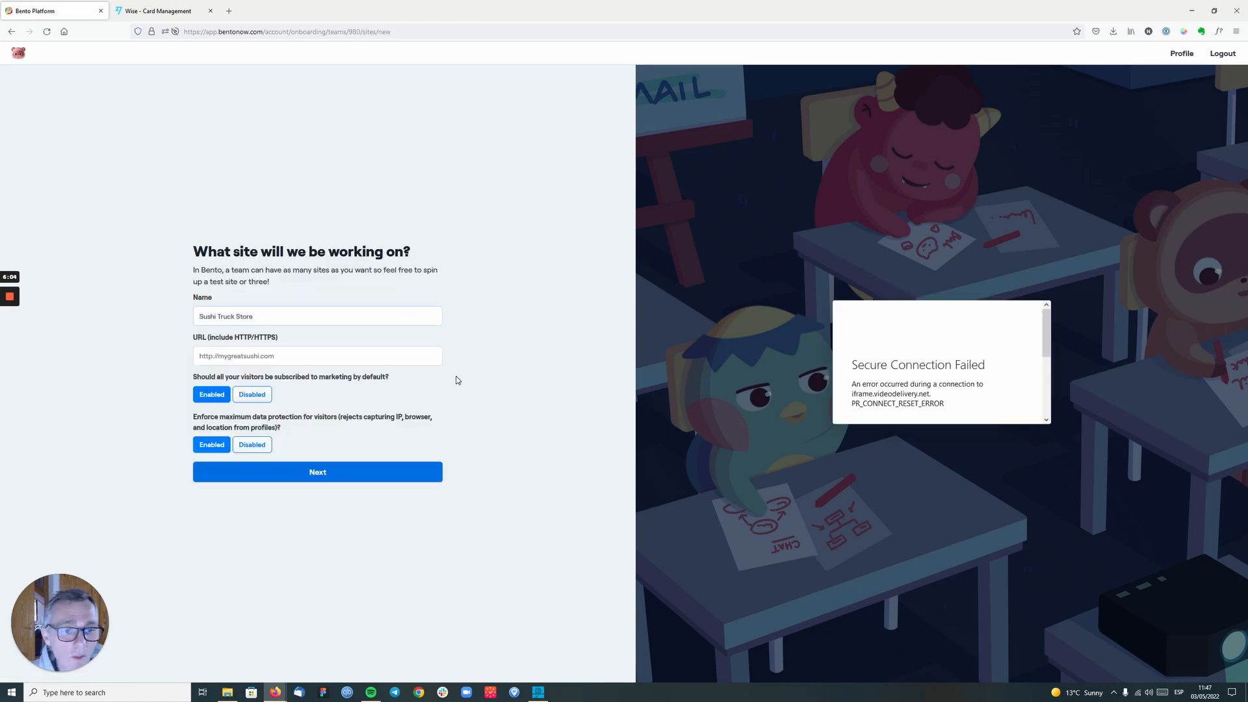
pyautogui.click(199, 316)
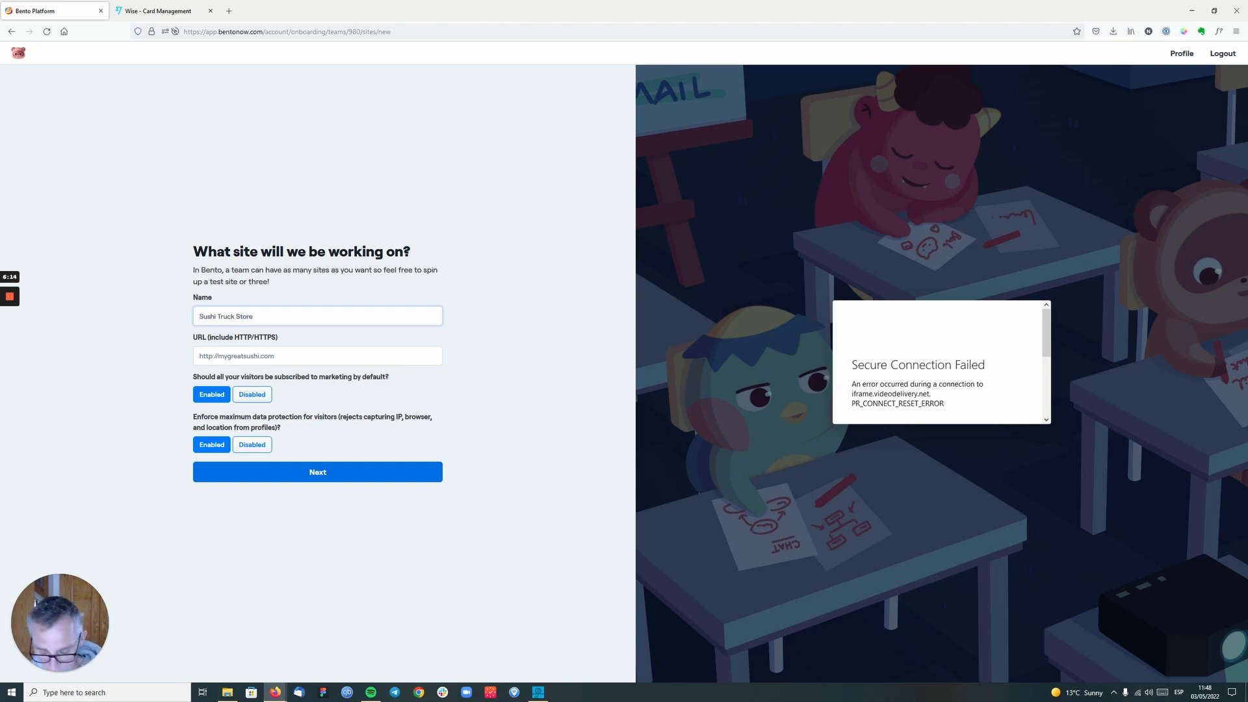
pyautogui.write('Nathans')
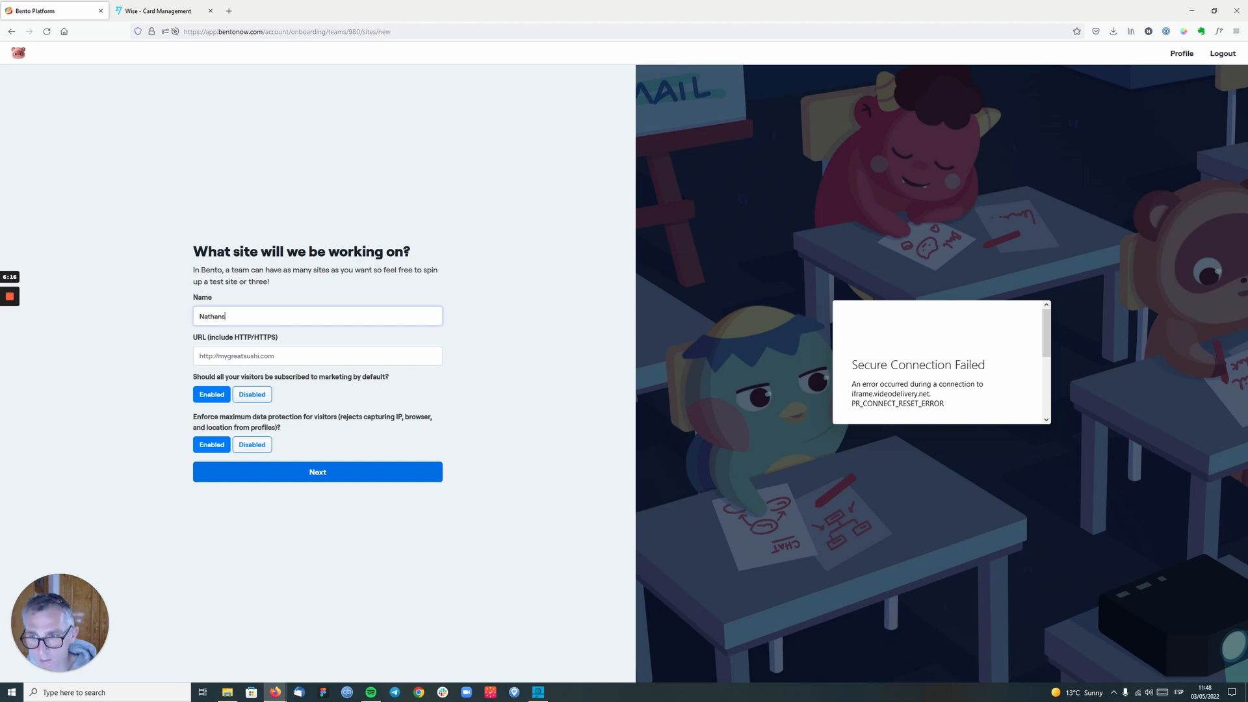
pyautogui.write(' Test Site')
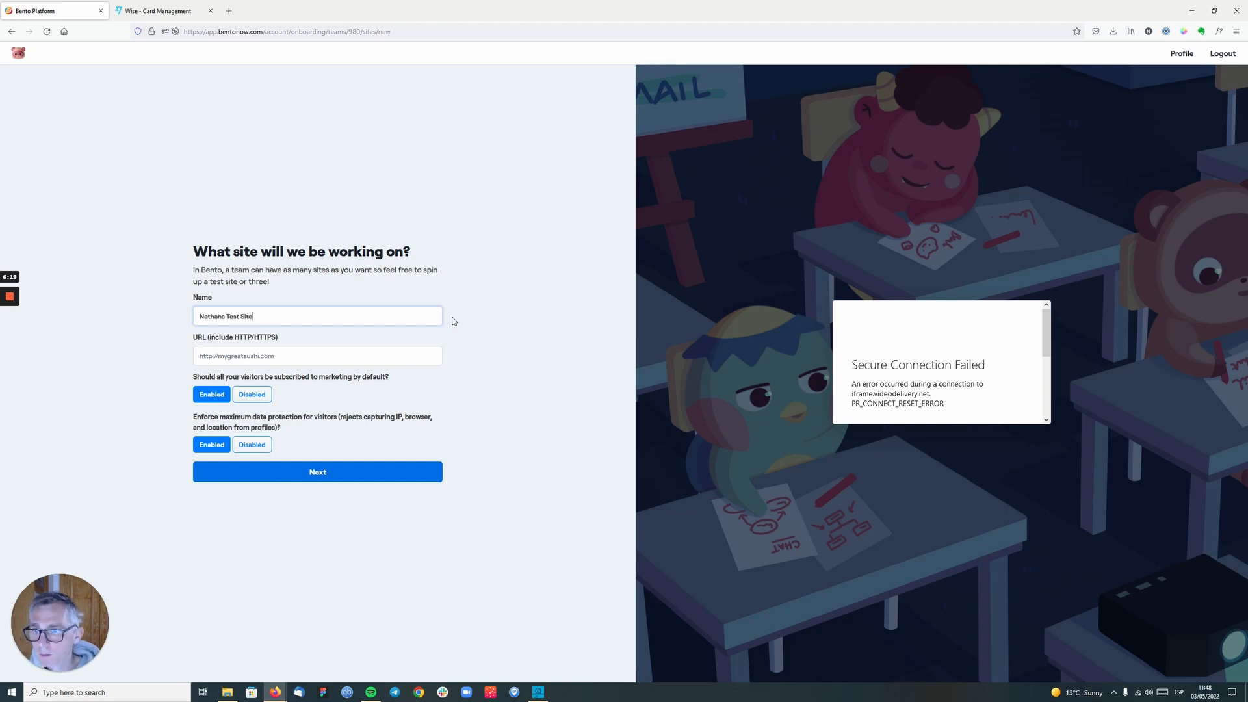
pyautogui.press('Tab')
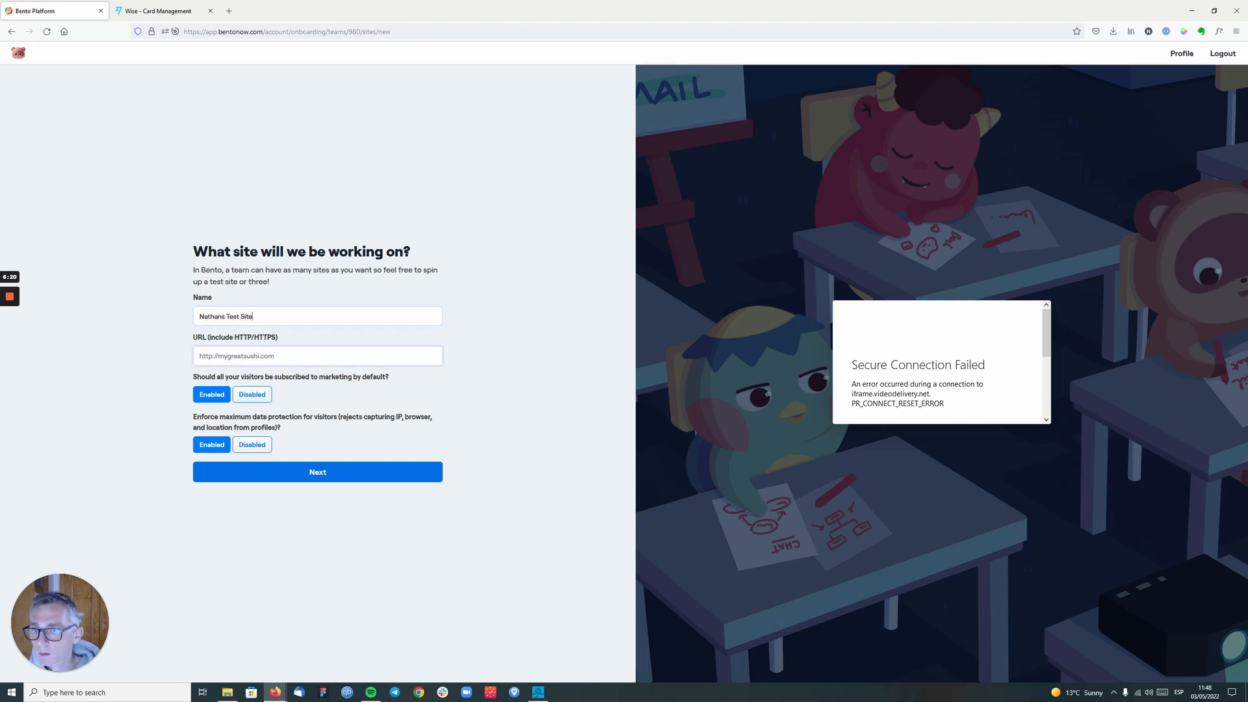
pyautogui.press('Tab')
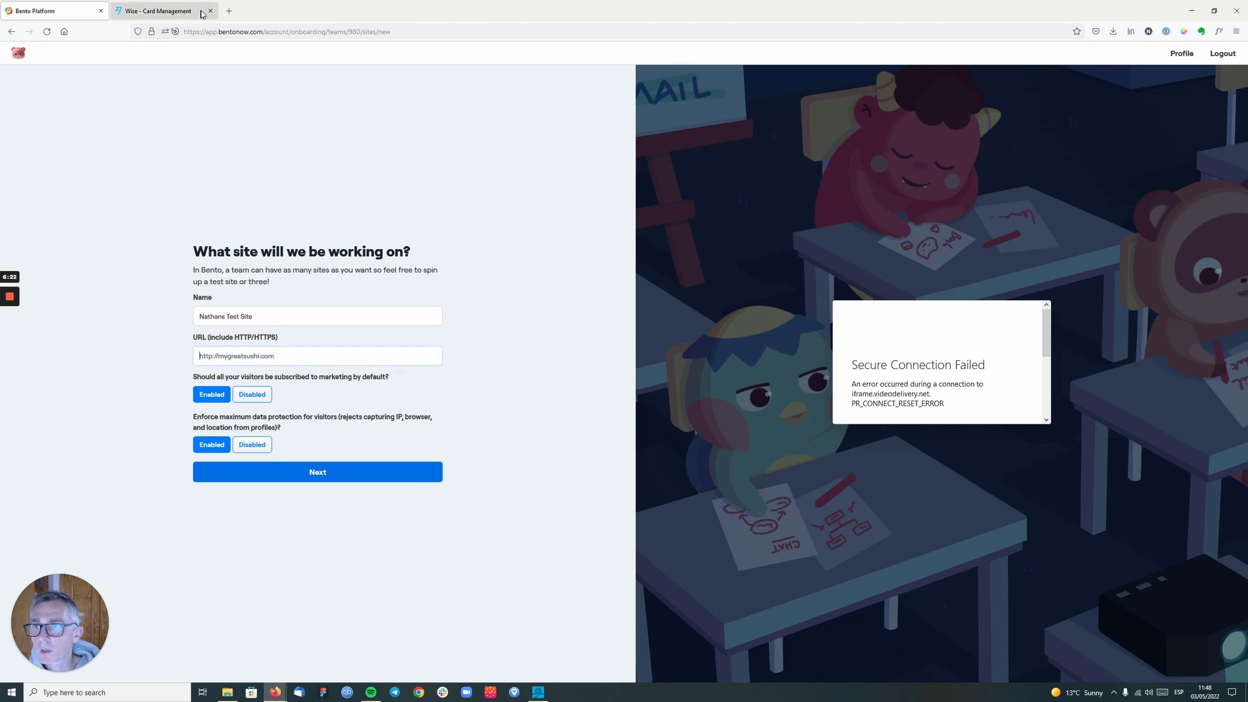
pyautogui.click(229, 10)
pyautogui.click(210, 10)
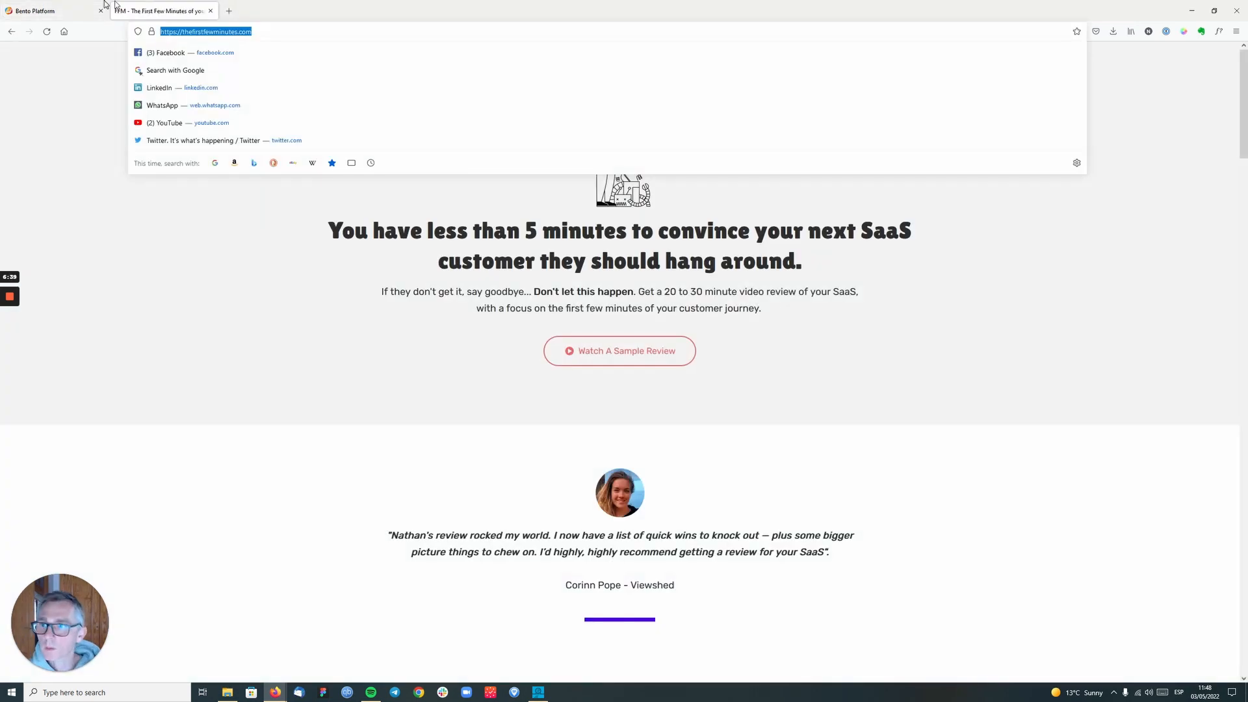
pyautogui.click(104, 4)
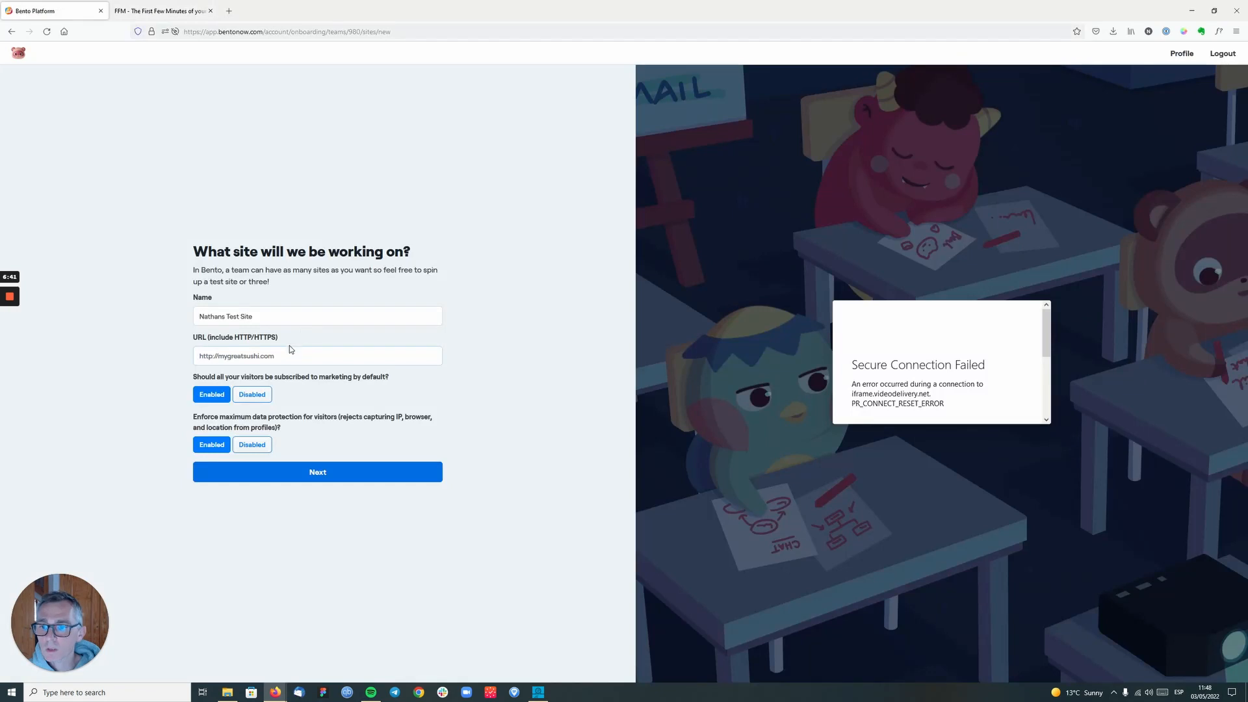
pyautogui.write('https://thefirstfewminutes.com/')
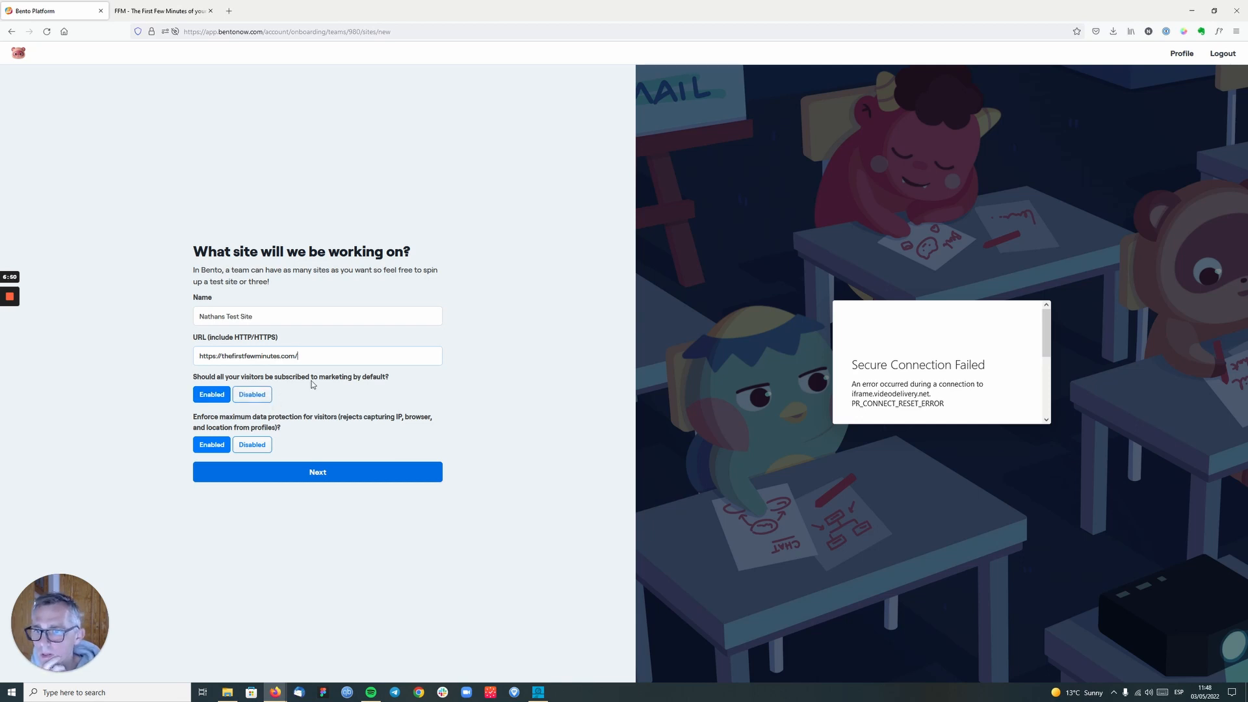
# - Review the marketing subscription question and submit the new site with subscription by default and maximum data protection enabled
pyautogui.doubleClick(344, 377)
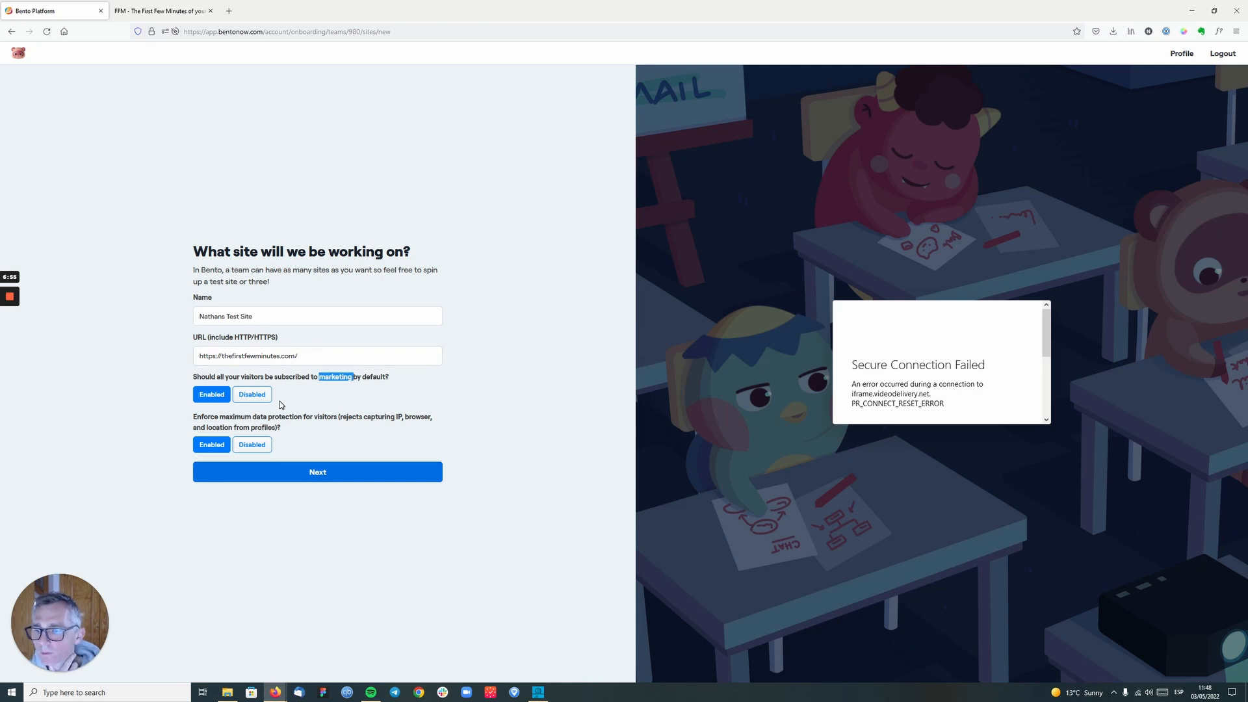
pyautogui.click(297, 397)
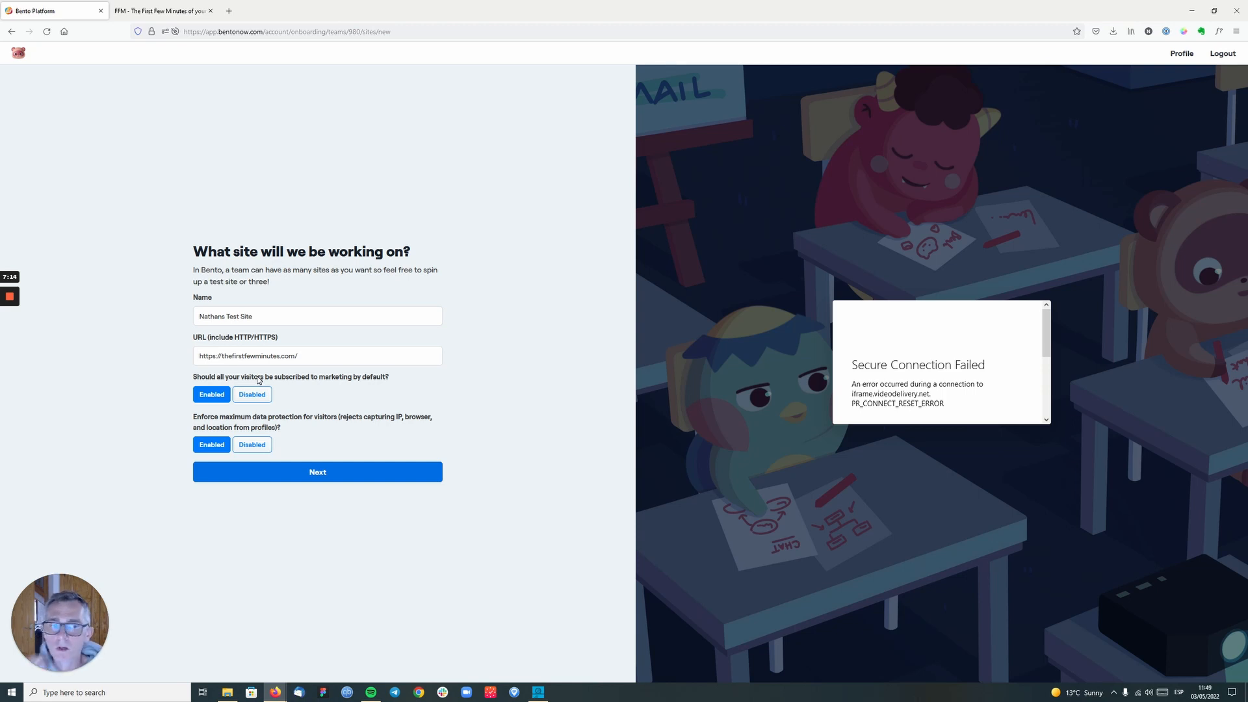
pyautogui.click(317, 478)
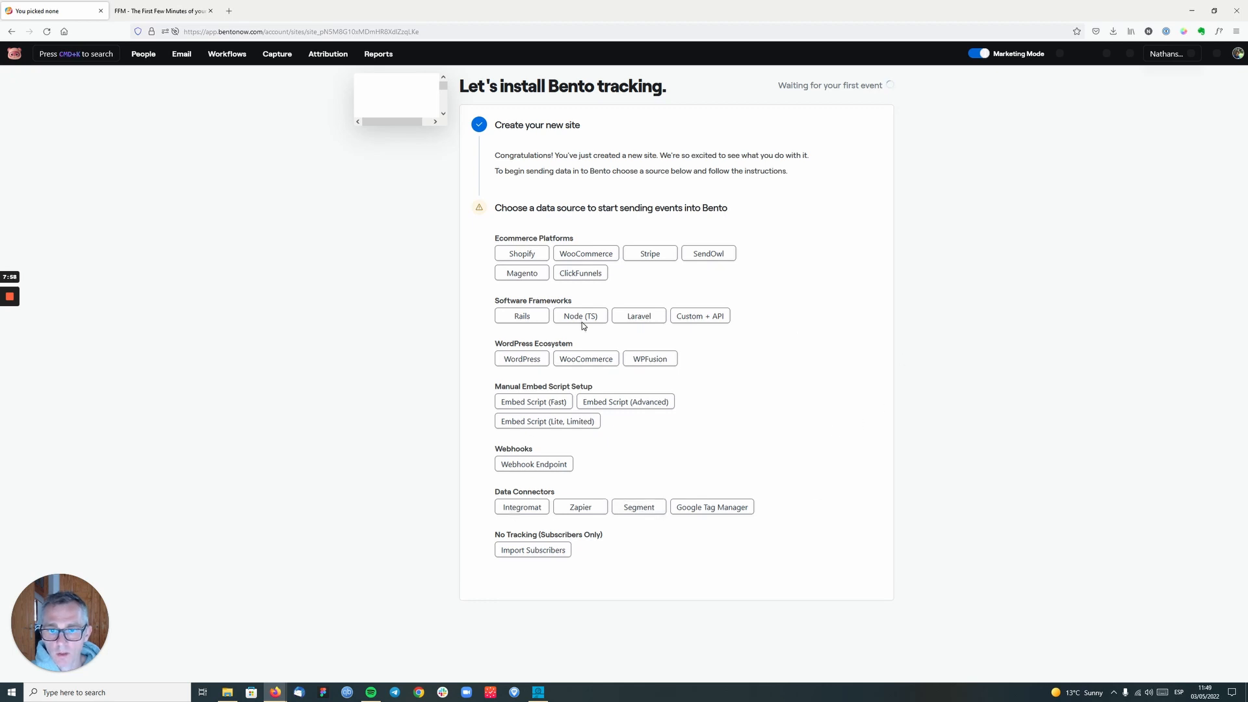
# - View the subscriber import and bulk operation options, and return to the tracking installation page
pyautogui.click(549, 553)
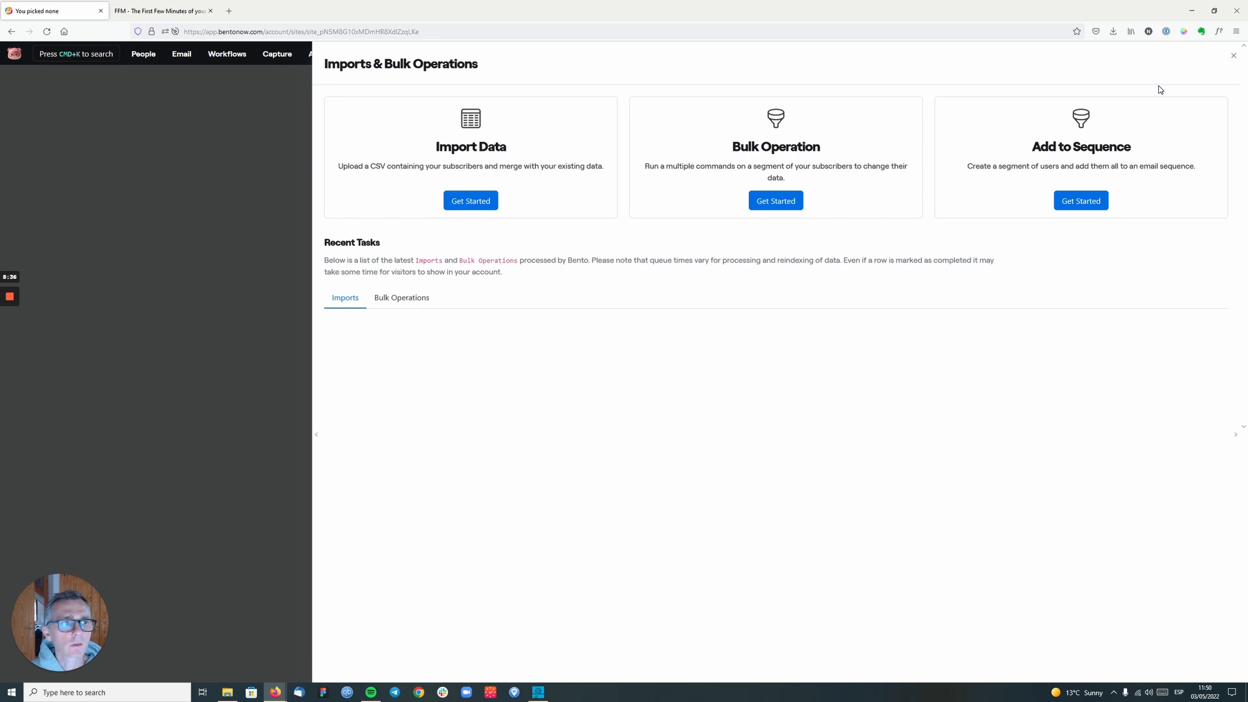
pyautogui.click(1232, 56)
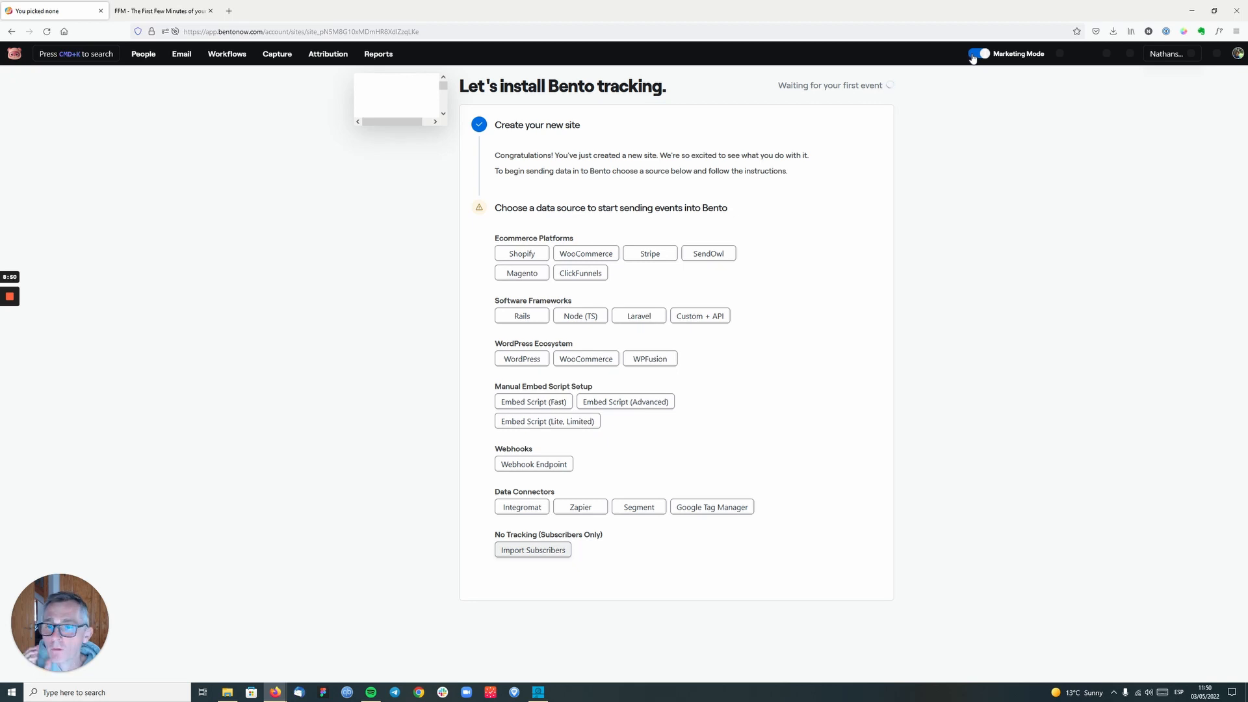
pyautogui.click(96, 56)
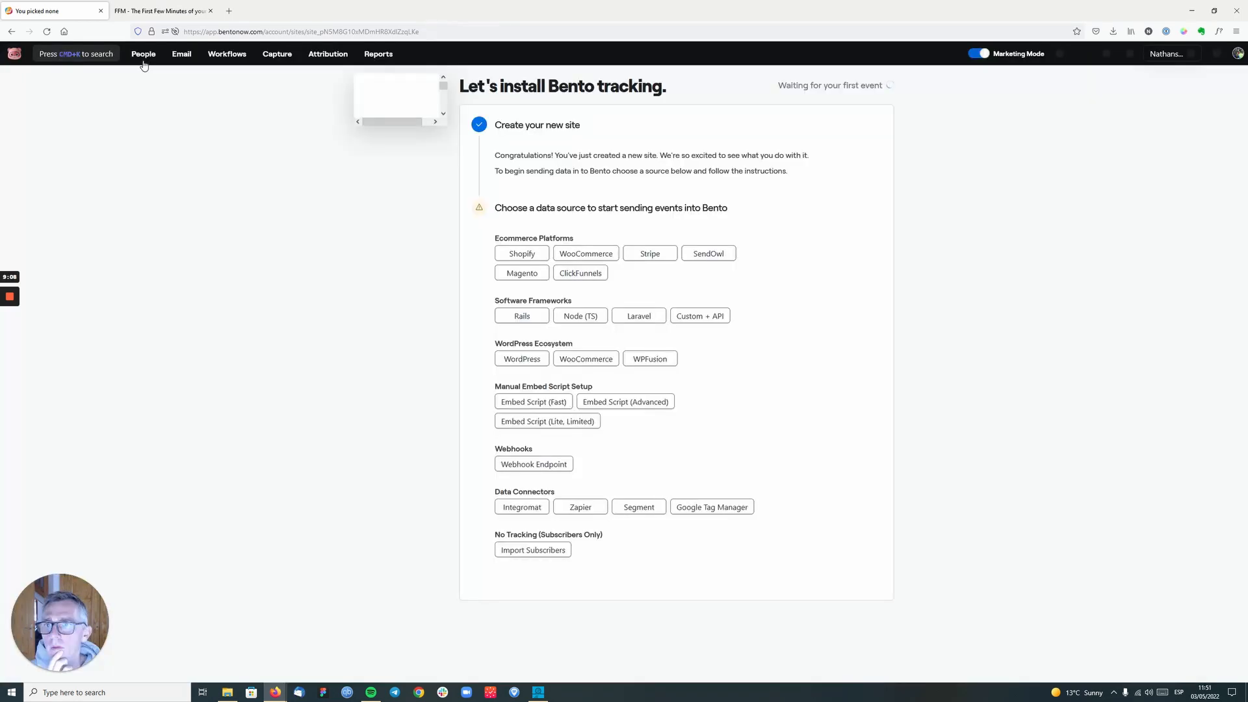
pyautogui.click(143, 55)
pyautogui.click(328, 54)
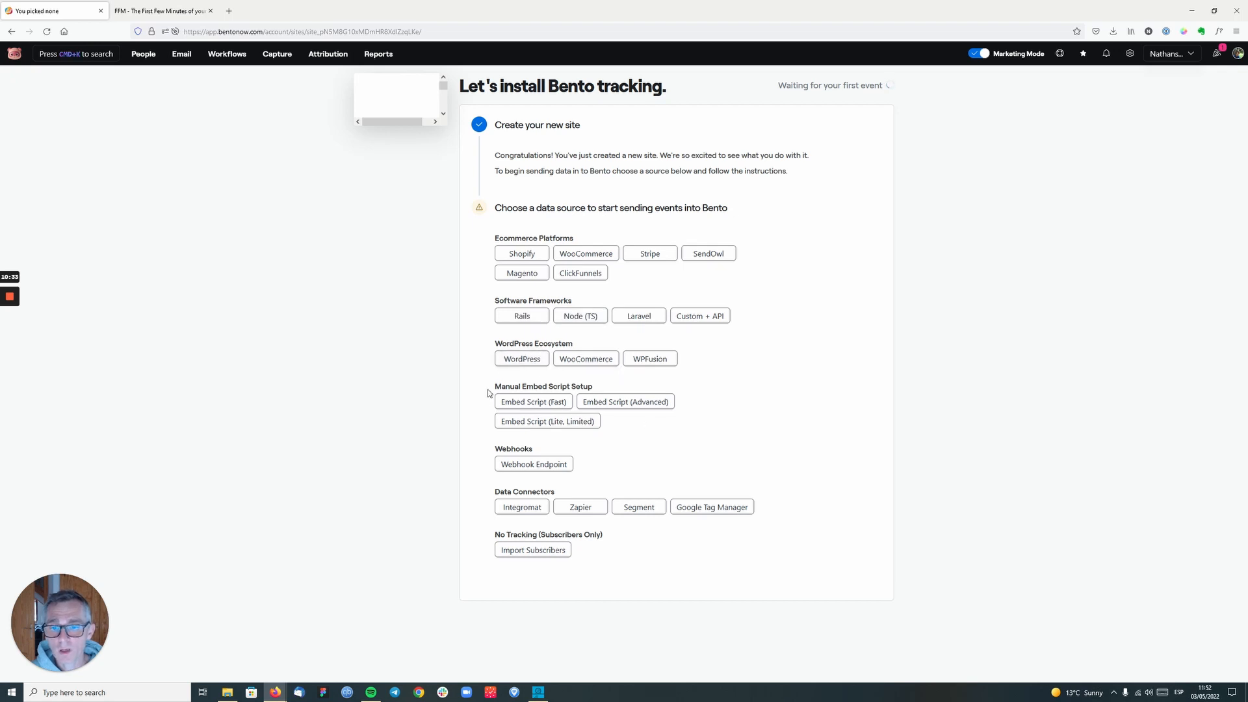
# - Choose Embed Script (Fast) as the data source and copy the Bento.js tracking script
pyautogui.click(547, 402)
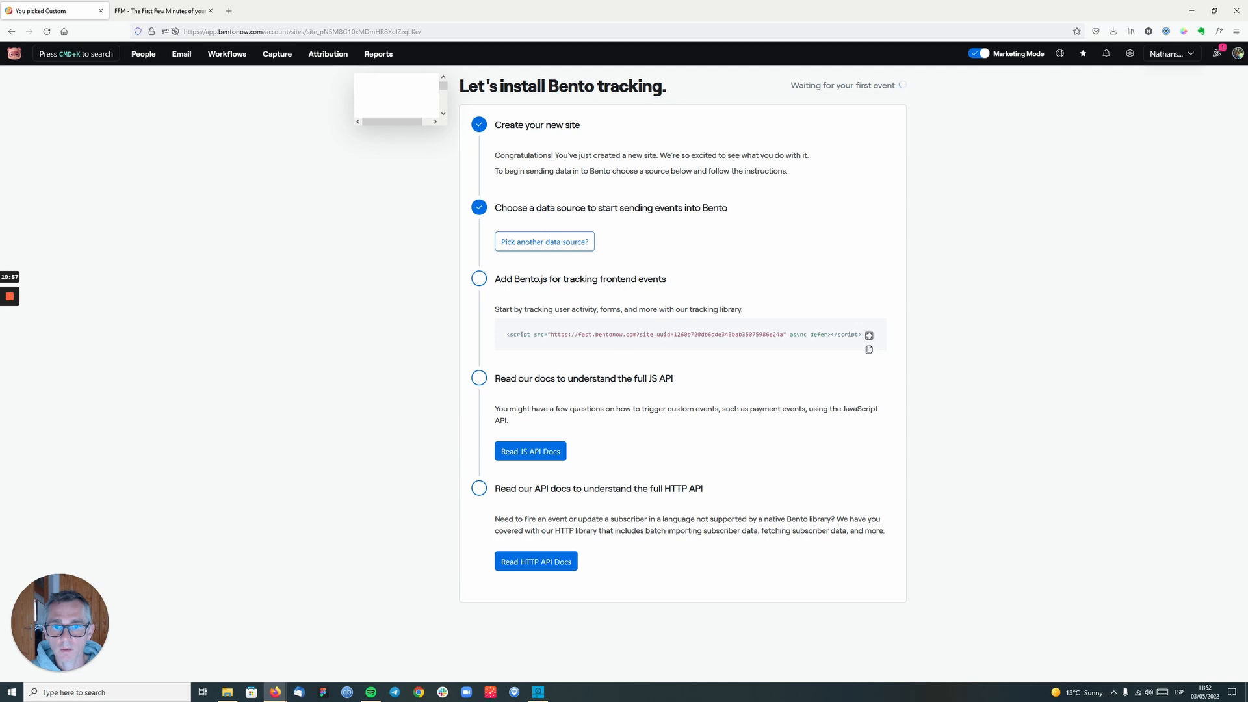
pyautogui.click(869, 350)
pyautogui.doubleClick(479, 283)
pyautogui.click(670, 400)
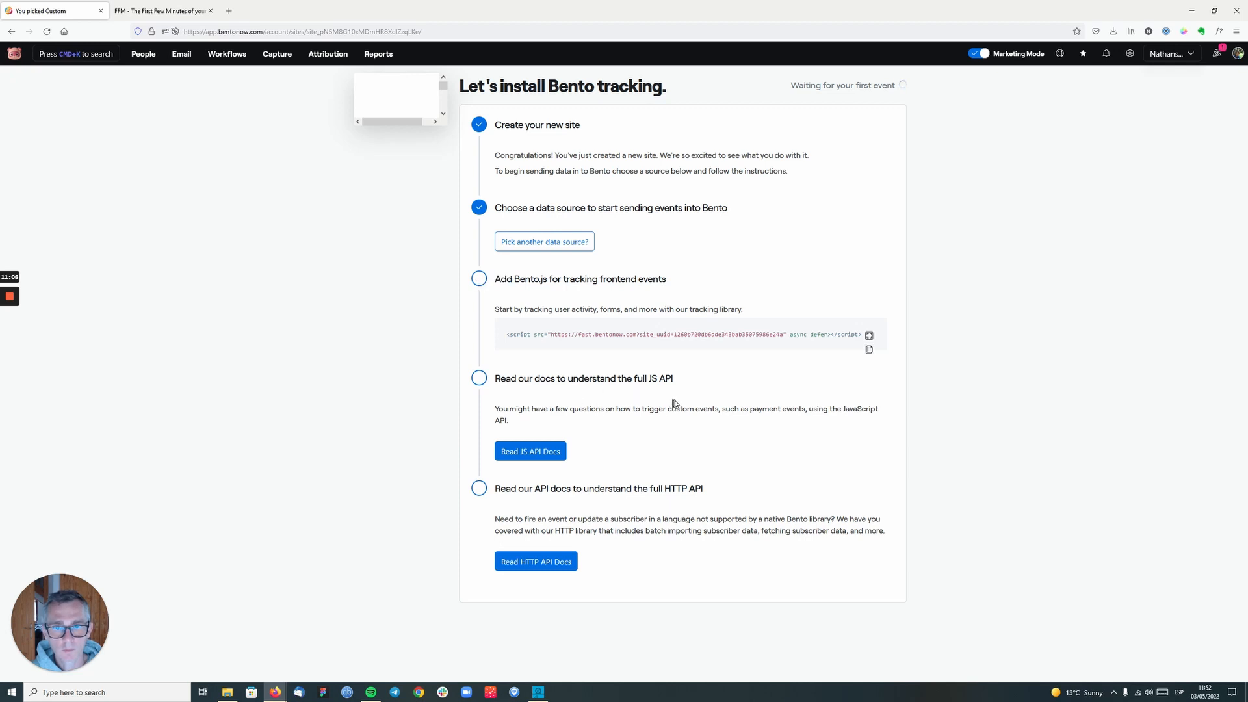
pyautogui.click(869, 349)
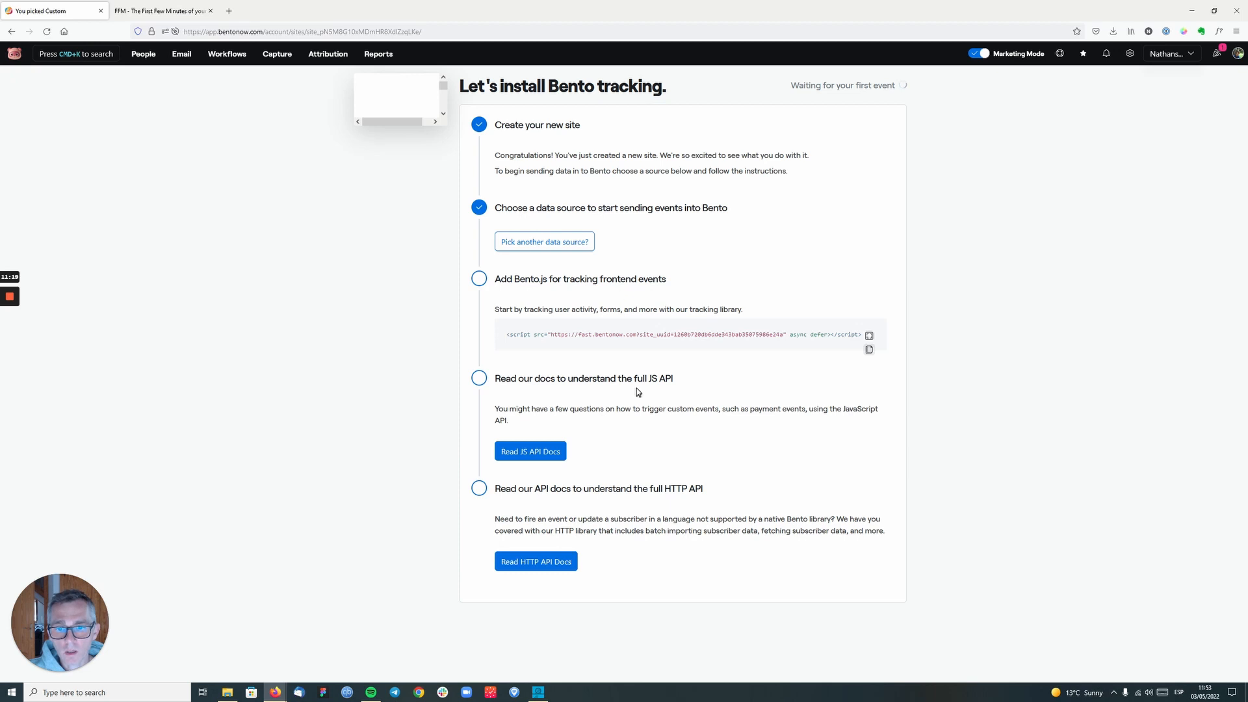
# - Open the JS API documentation and skim the Bento JS SDK installation guidance
pyautogui.click(542, 453)
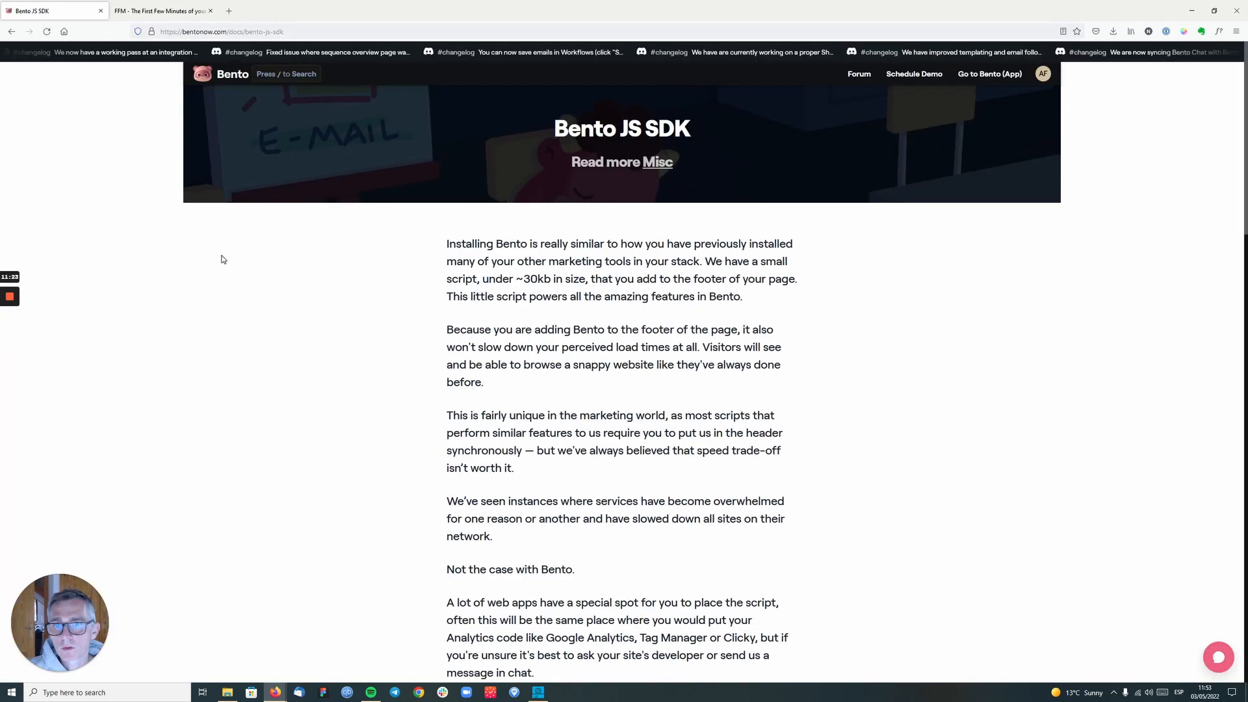
pyautogui.scroll(-15, 224, 257)
pyautogui.scroll(13, 224, 257)
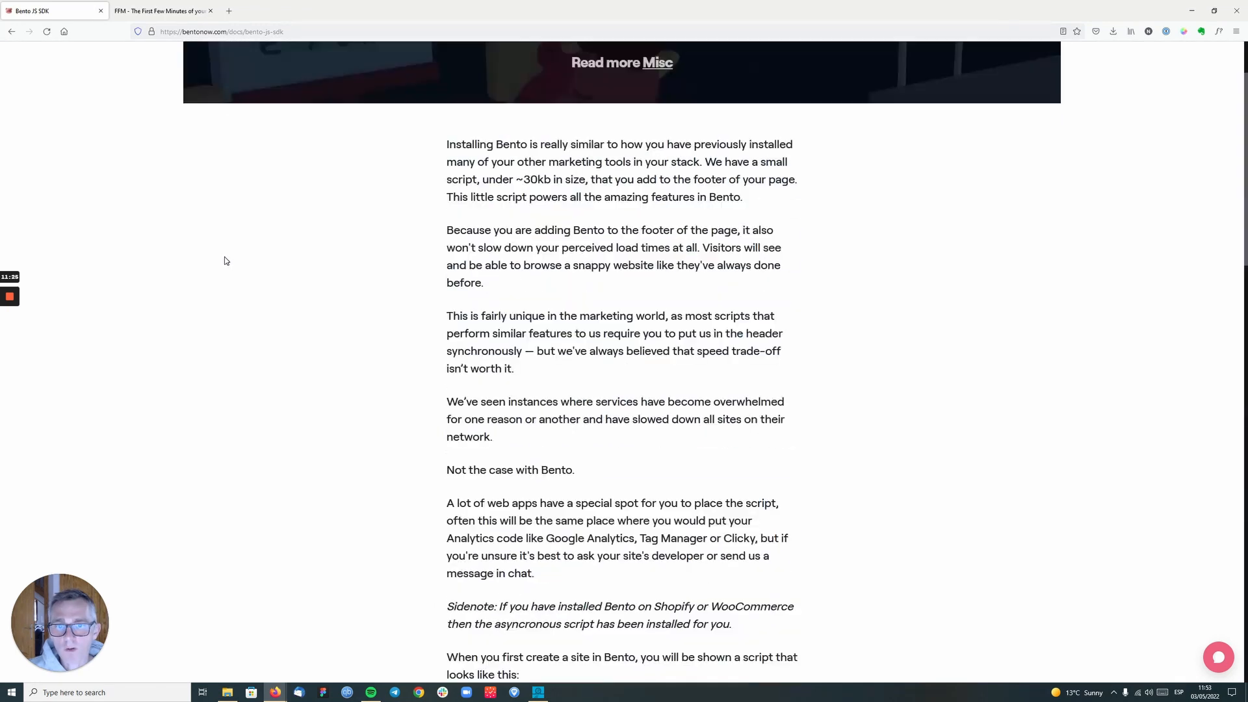
pyautogui.scroll(3, 226, 261)
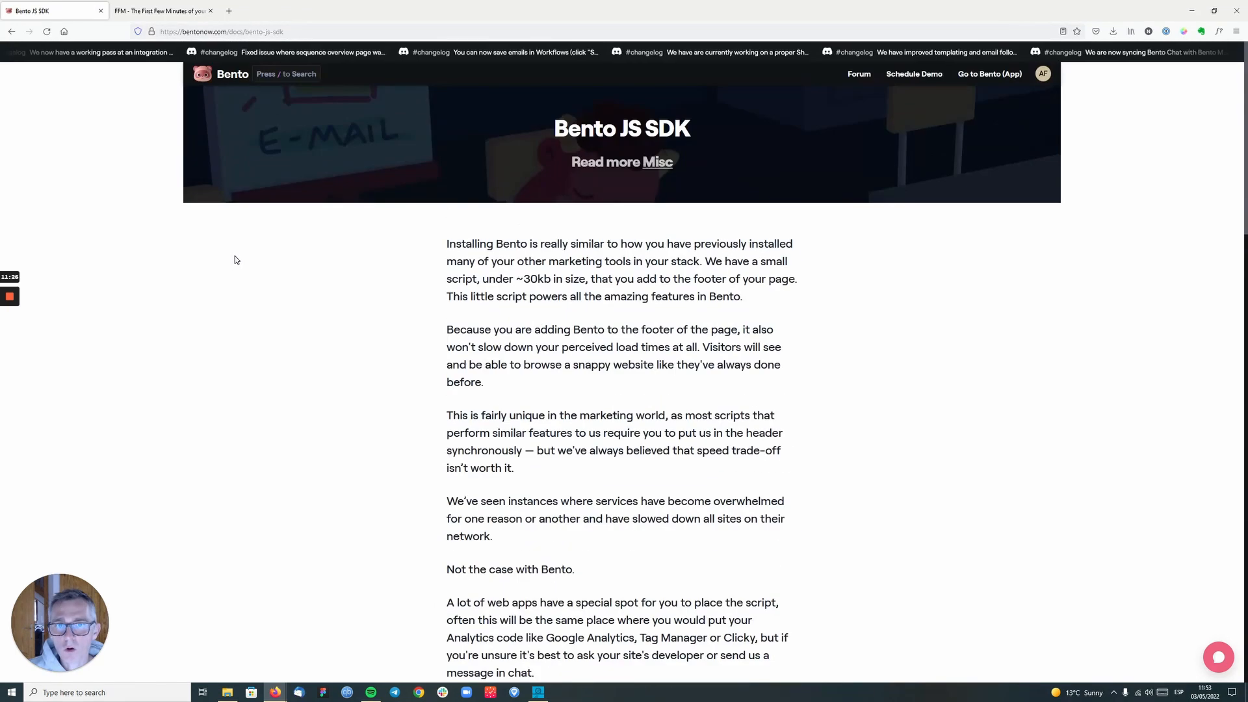
# - Return to the tracking installation page, choose Embed Script (Fast) as the data source and copy the Bento.js script
pyautogui.click(11, 32)
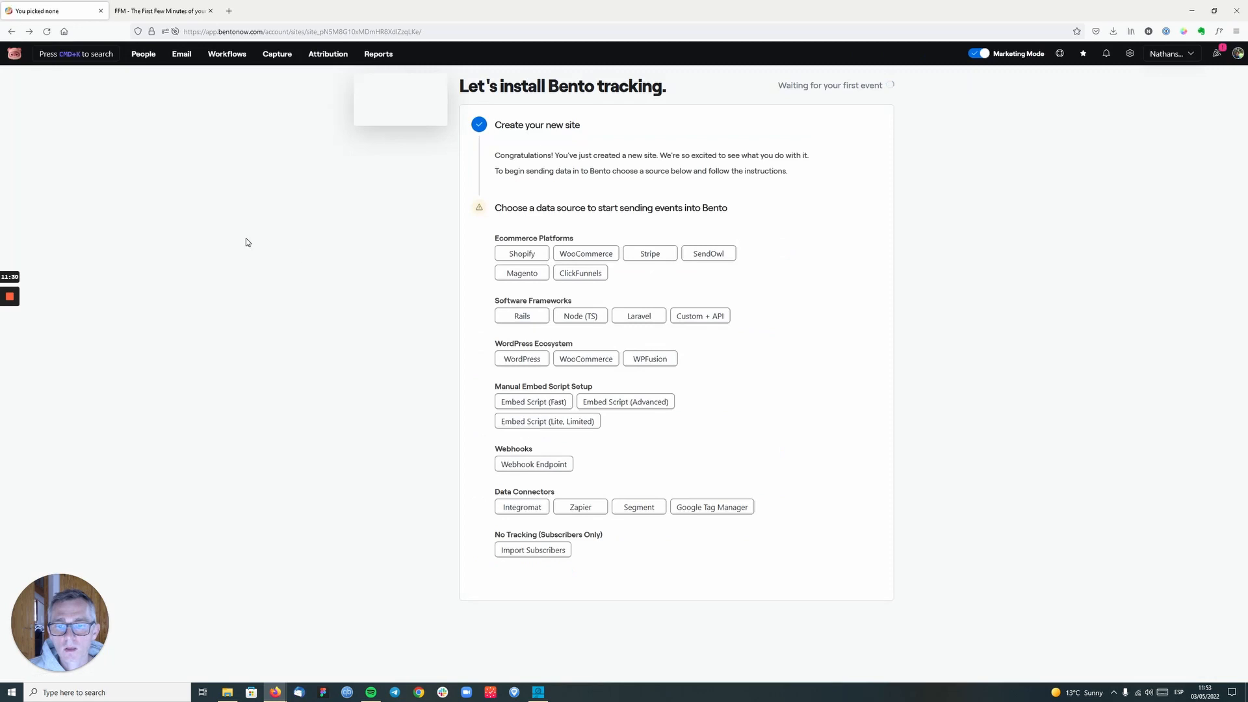
pyautogui.click(547, 403)
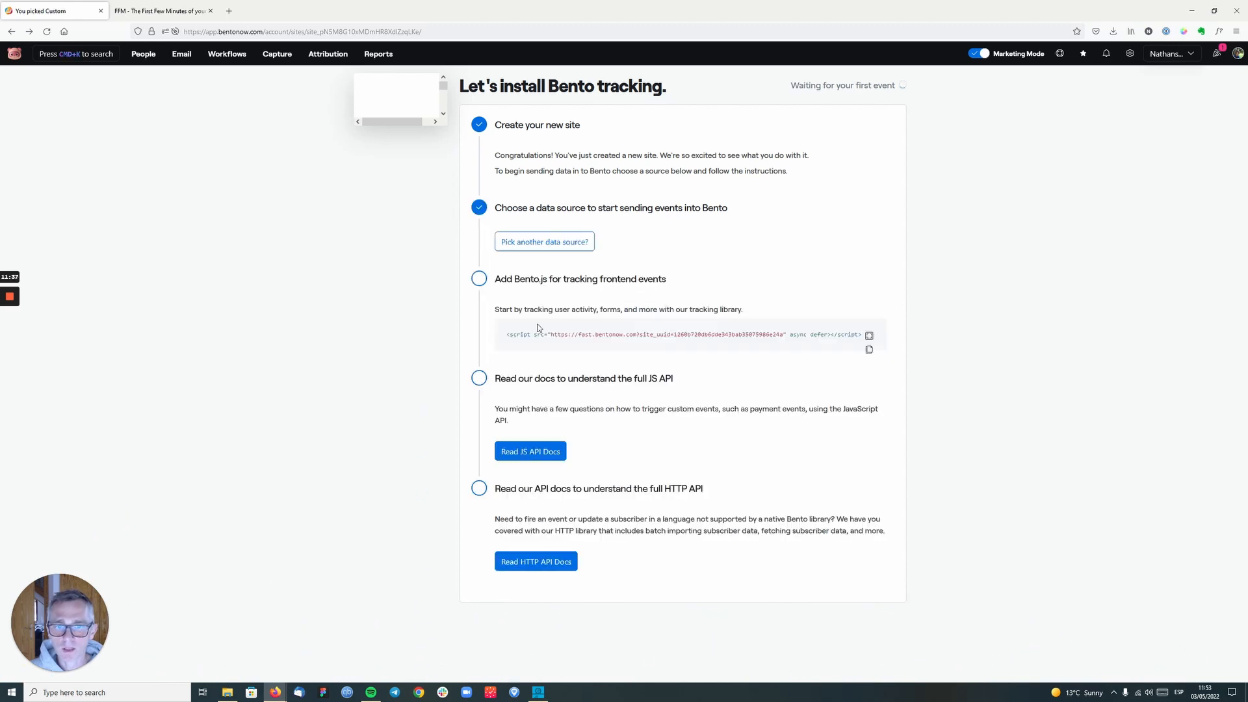
pyautogui.click(869, 352)
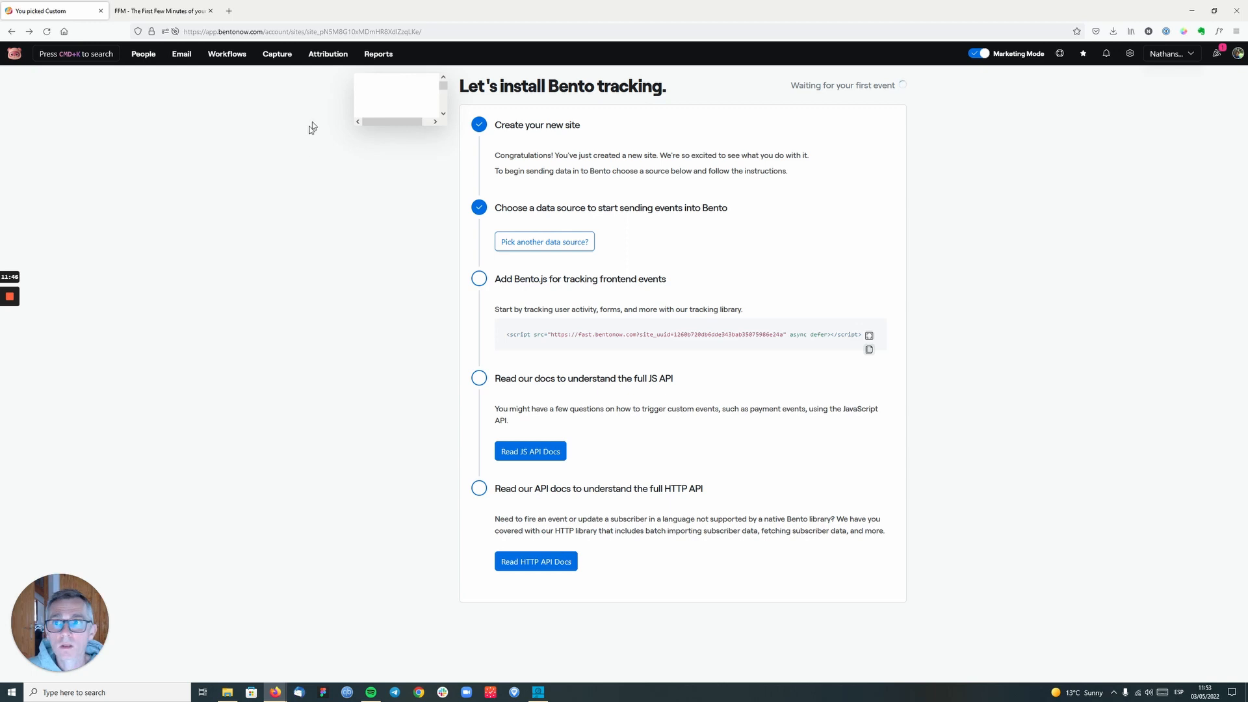
# - Load the Dorik website builder at dorik.com in a new tab and go to its login
pyautogui.click(224, 11)
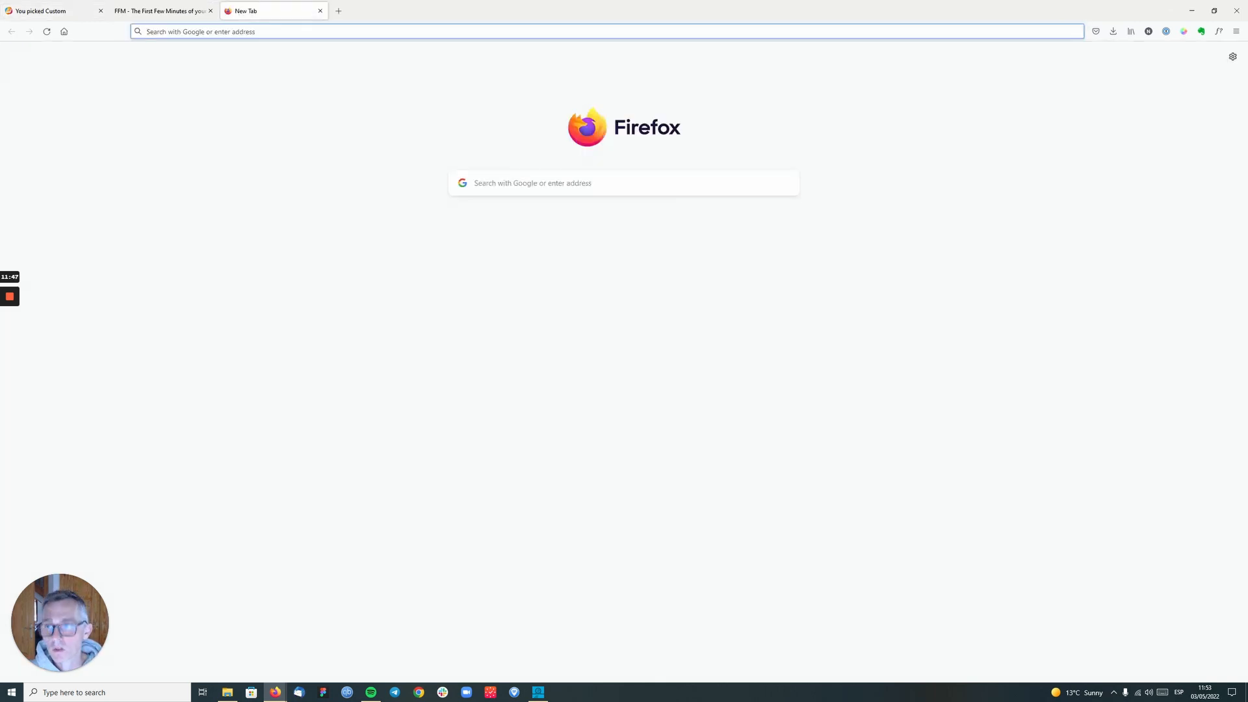
pyautogui.write('dorik.com')
pyautogui.press('Return')
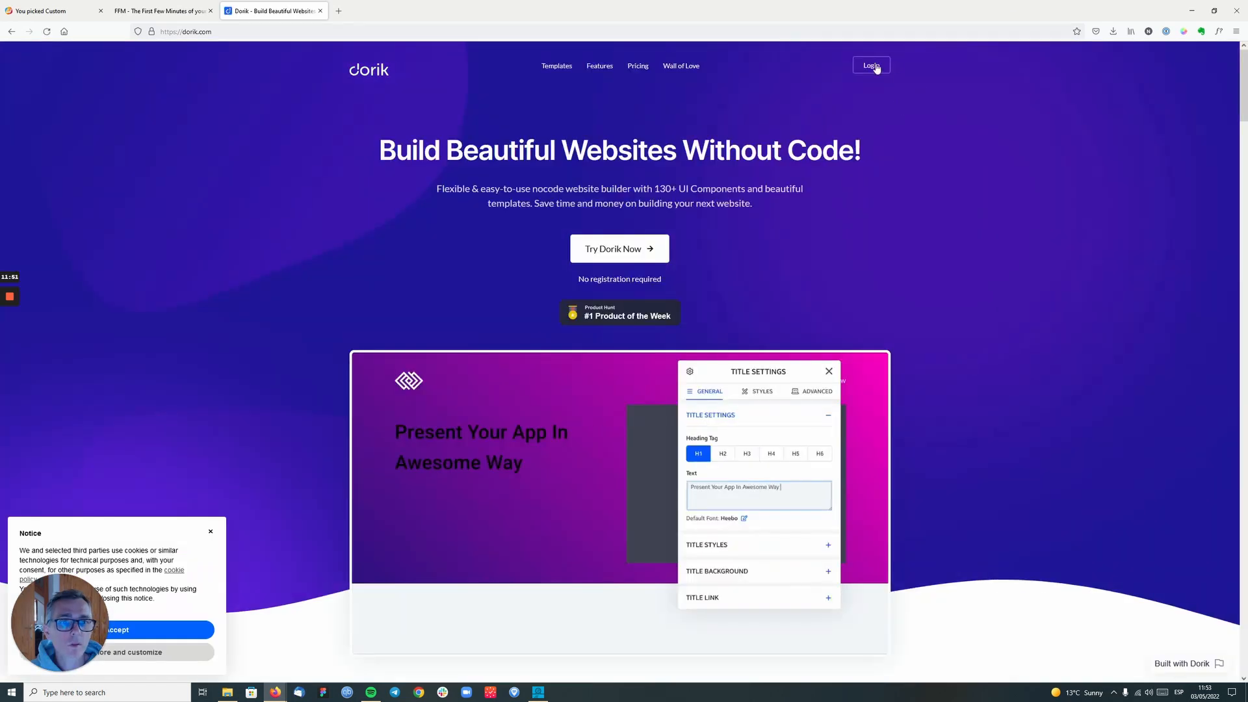
pyautogui.click(872, 67)
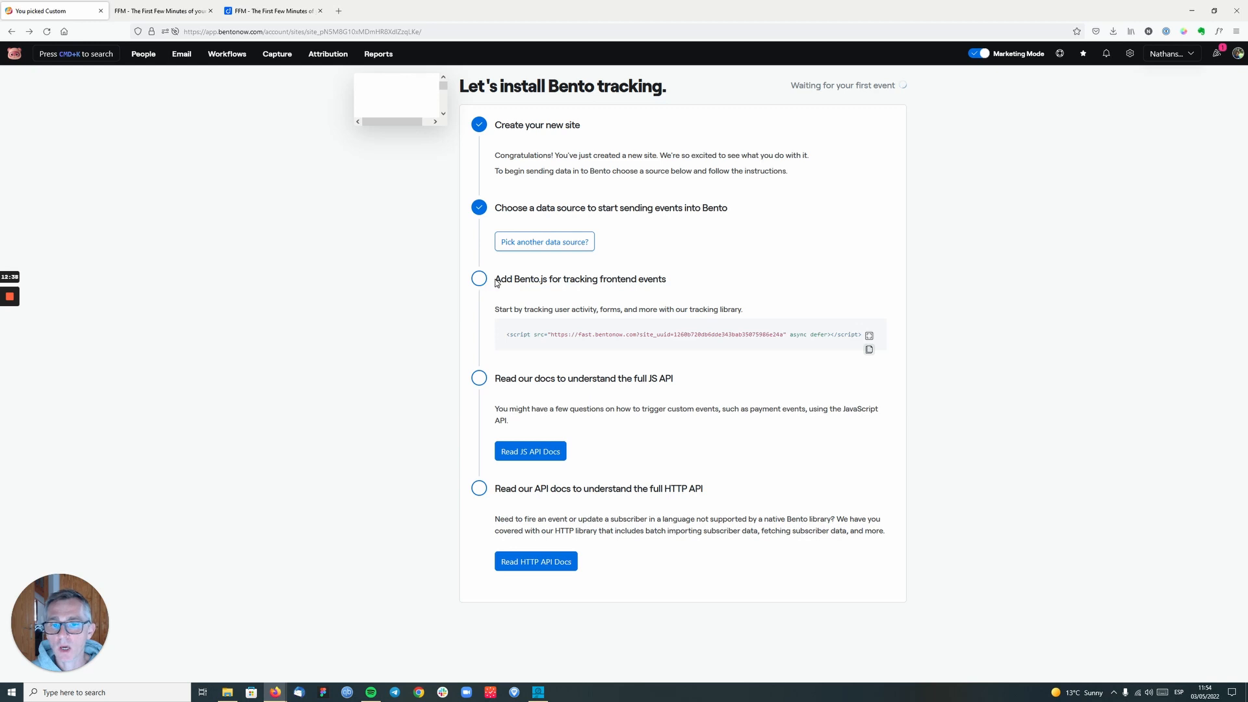
# - In the Dorik editor, add the copied Bento script to the header code of the Home page's advanced settings
pyautogui.click(257, 11)
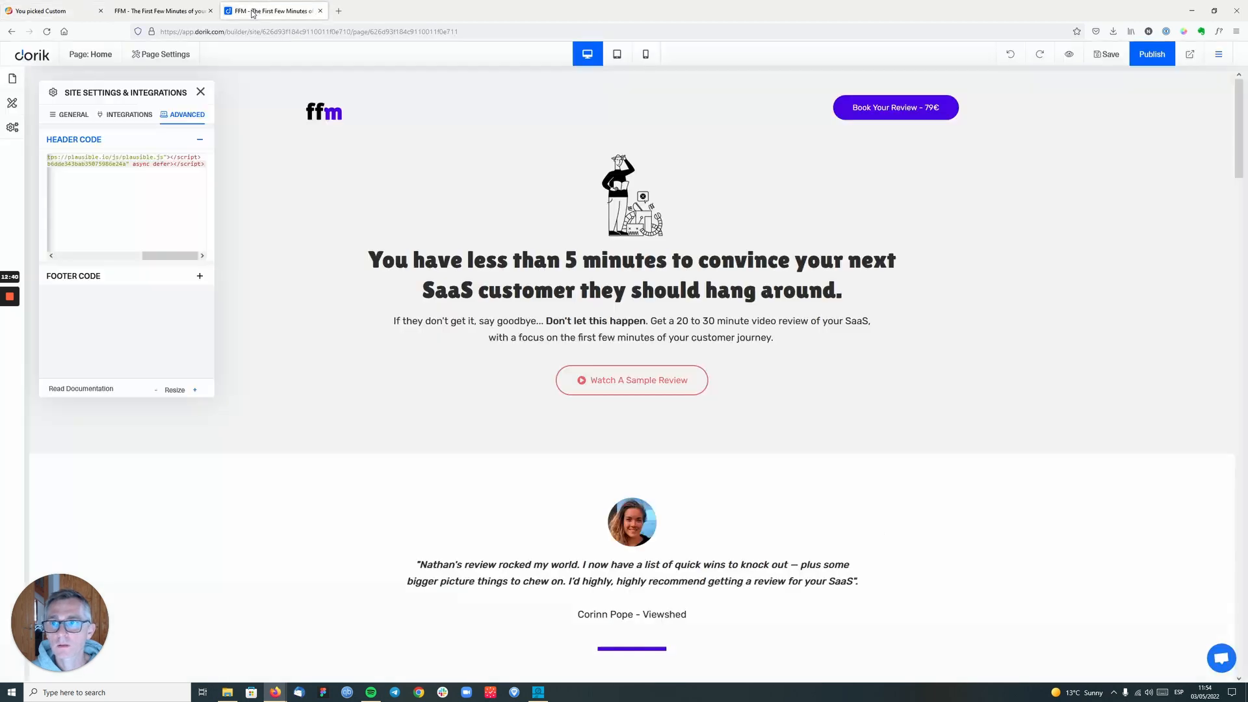
pyautogui.click(201, 92)
pyautogui.click(177, 56)
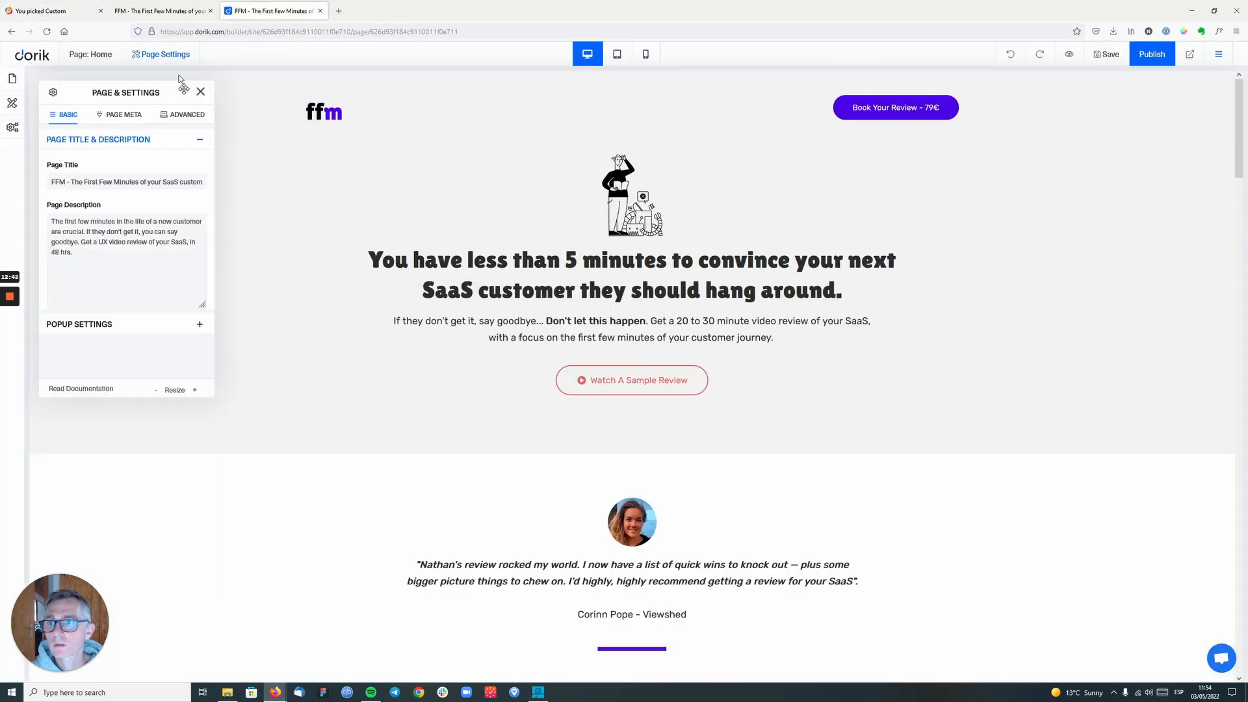
pyautogui.click(188, 115)
pyautogui.hotkey('ctrl', 'v')
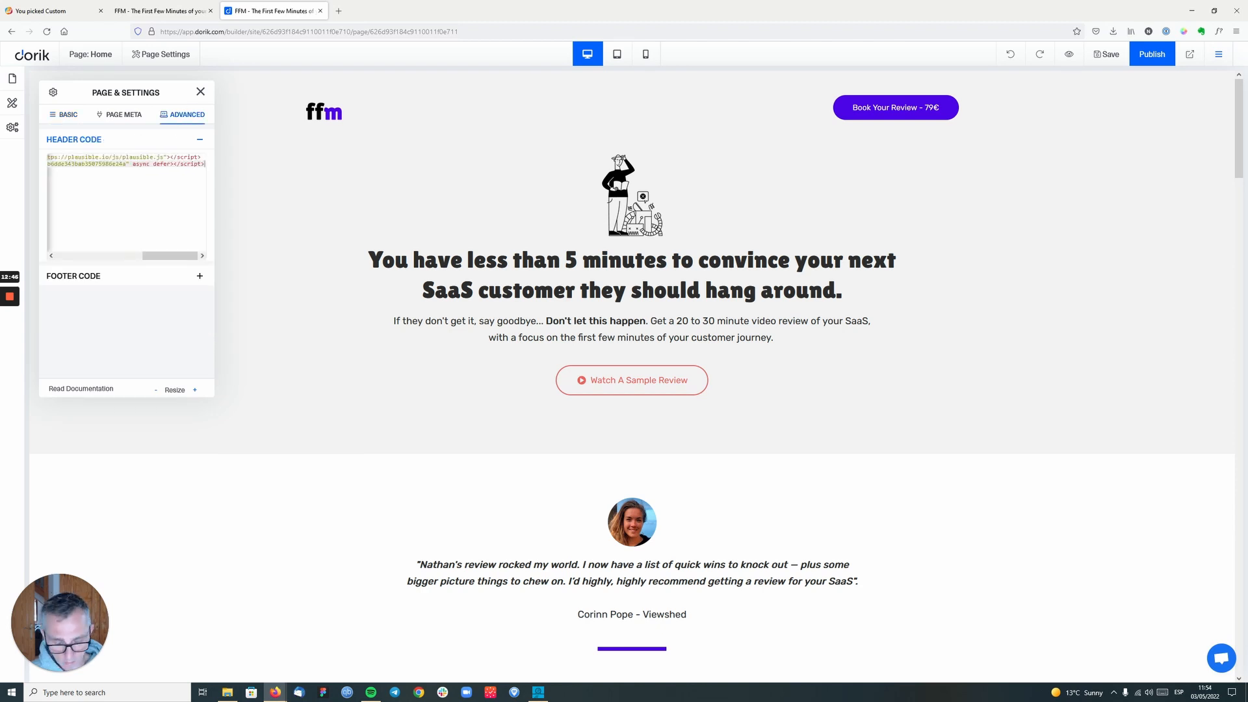
# - Leave the page settings, then save and publish the FFM site
pyautogui.click(207, 92)
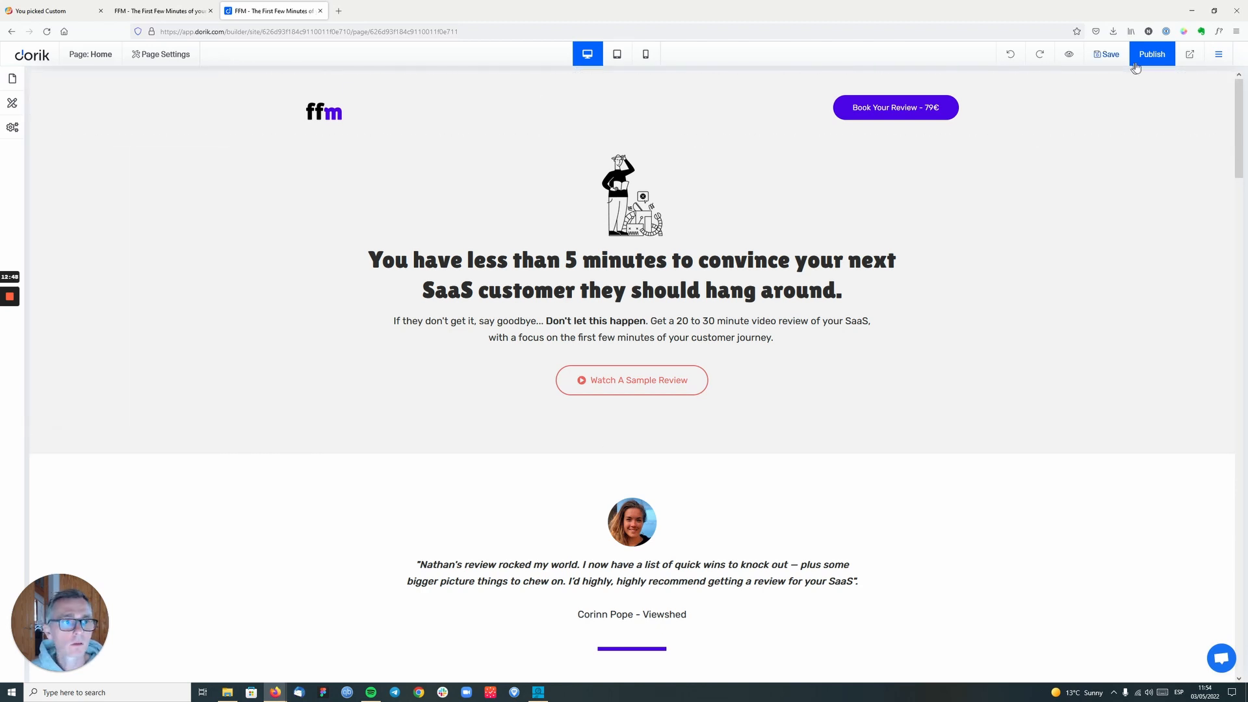
pyautogui.click(1113, 57)
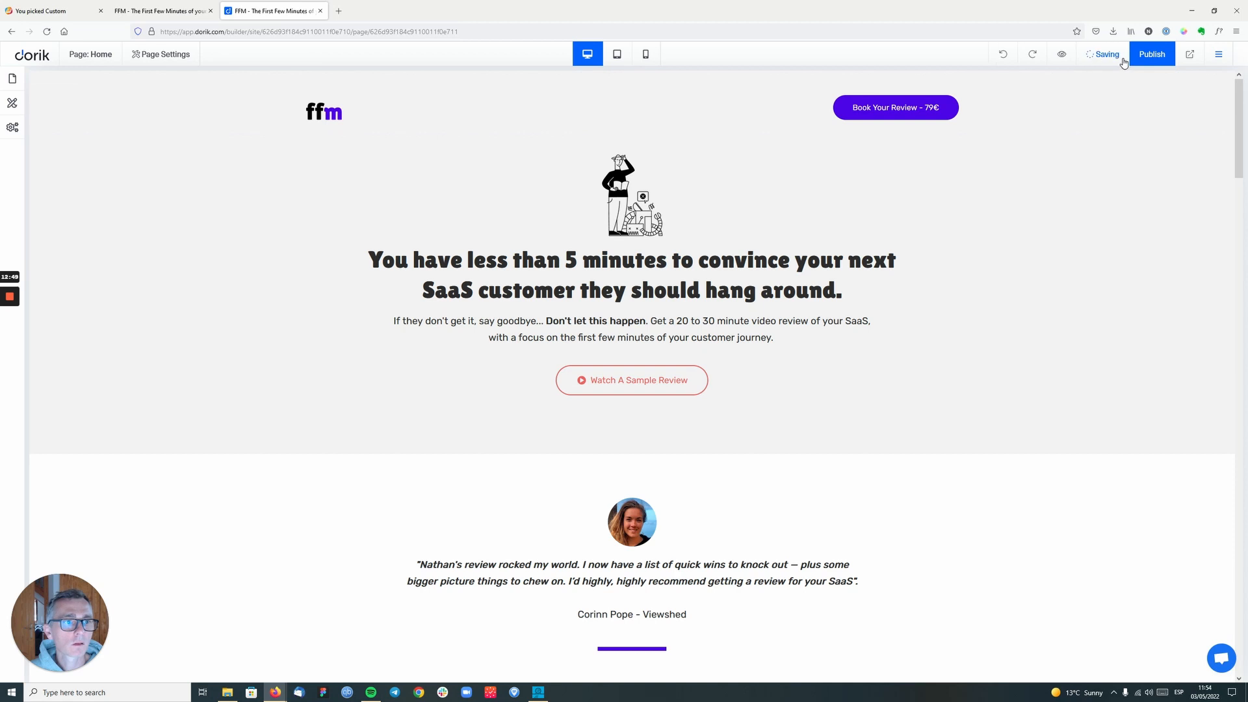
pyautogui.click(1157, 58)
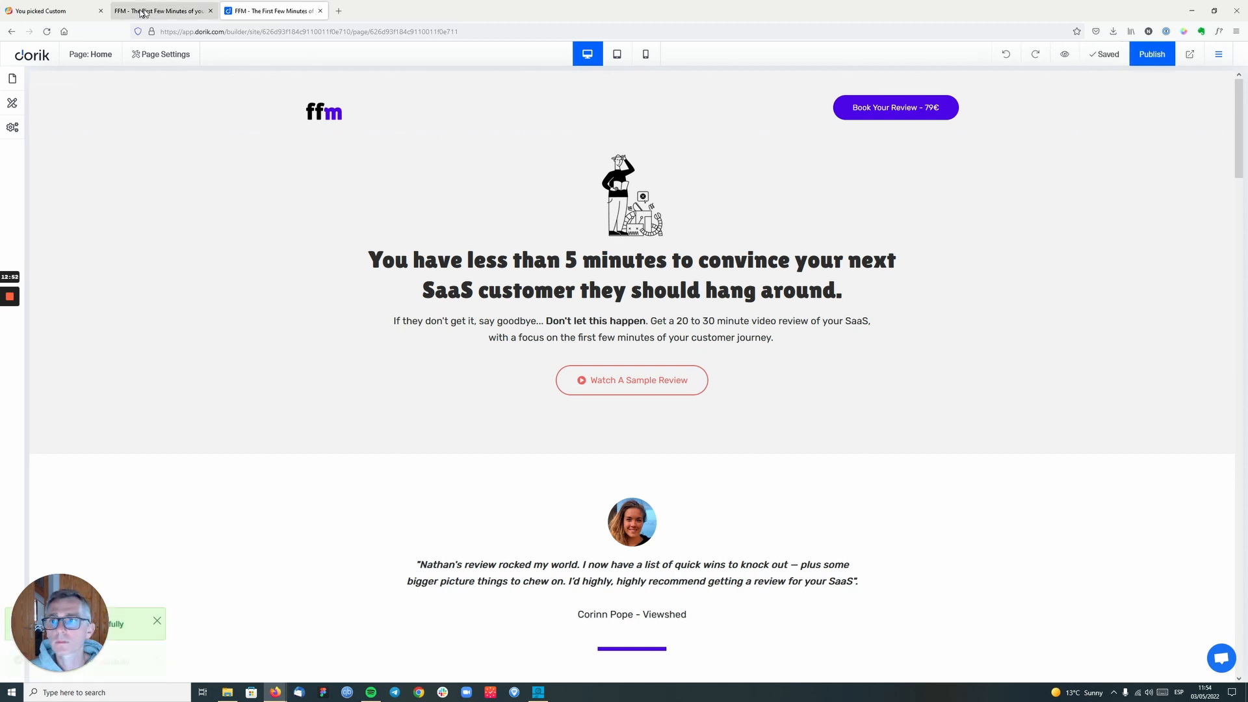
# - Reload the Bento tracking installation page, allow location access and open the site's dashboard map
pyautogui.click(70, 12)
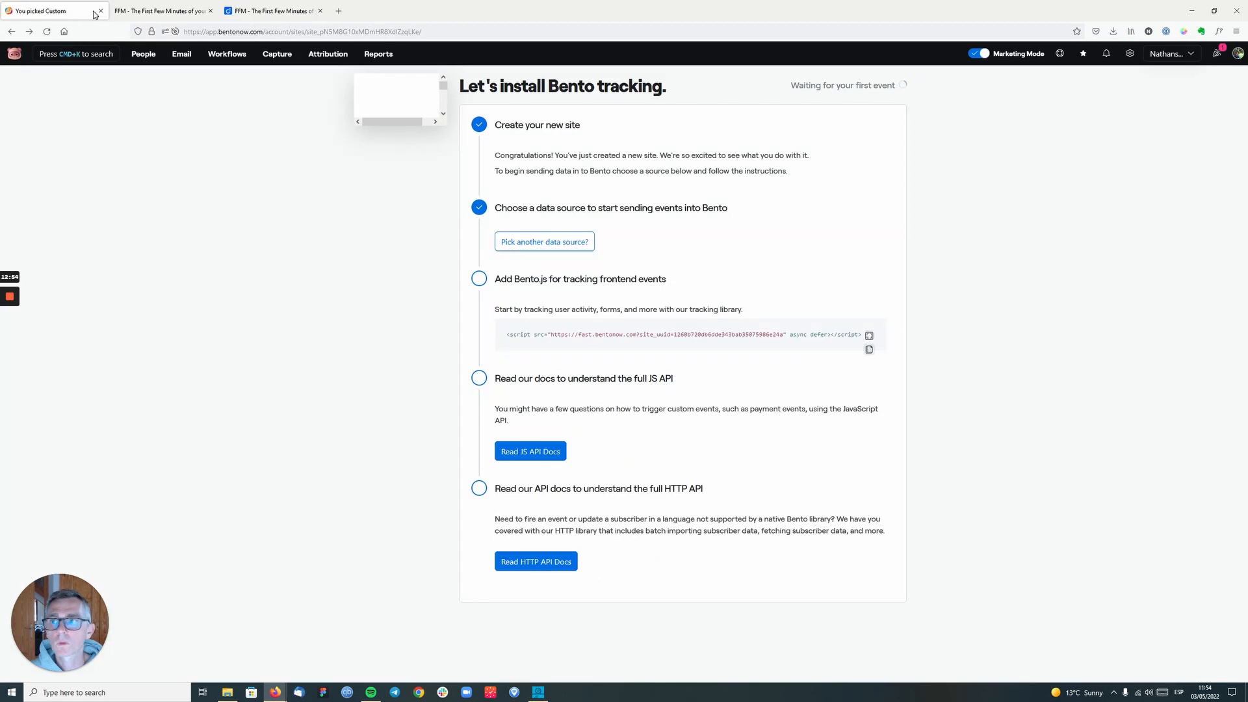
pyautogui.click(47, 31)
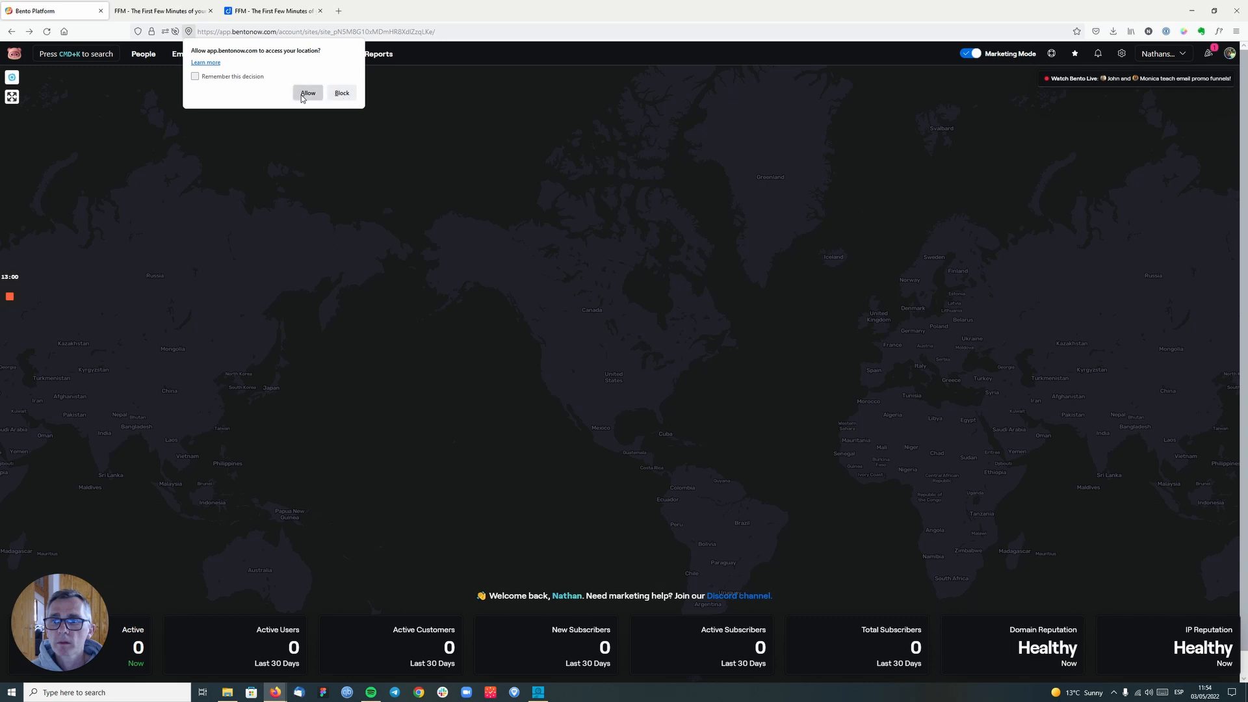
pyautogui.click(343, 94)
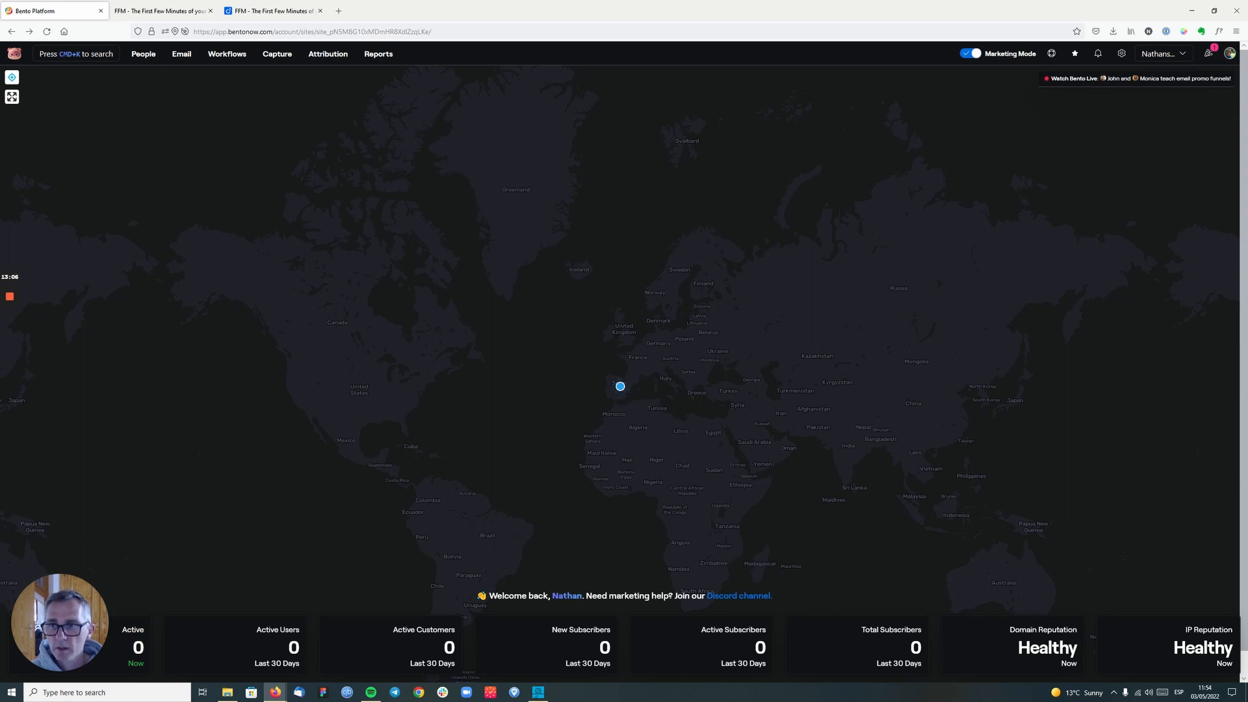
pyautogui.click(16, 55)
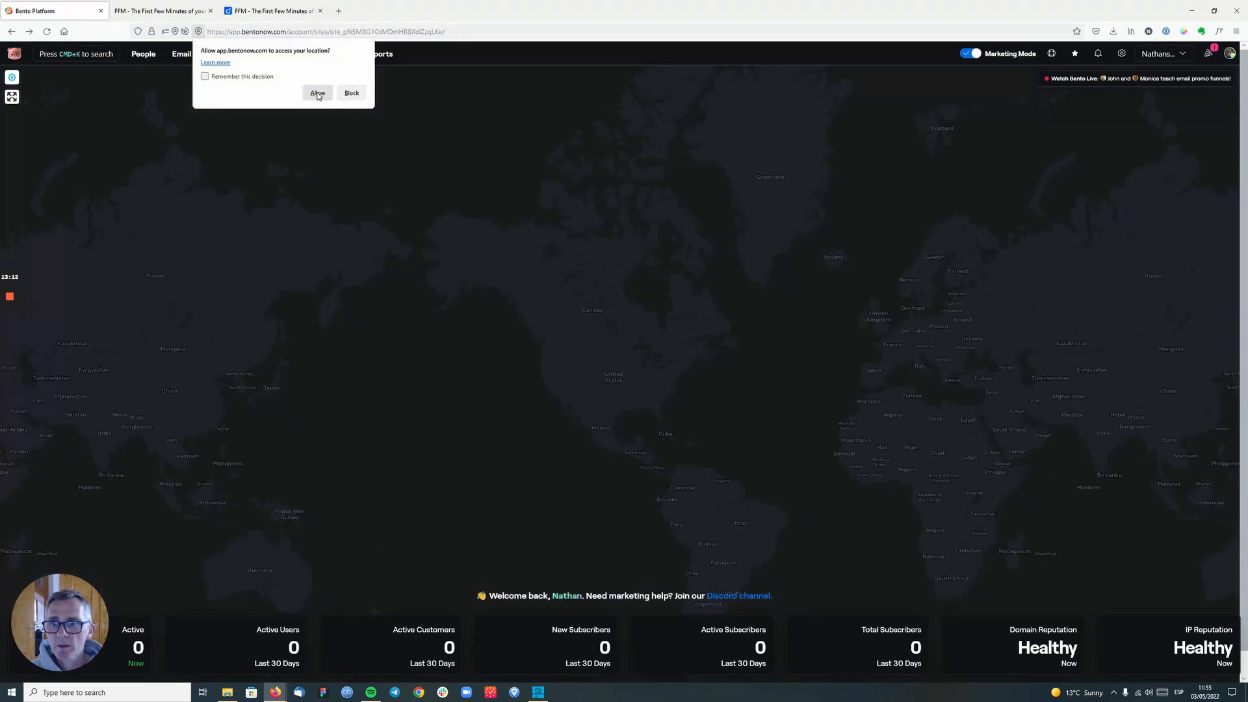
pyautogui.click(351, 94)
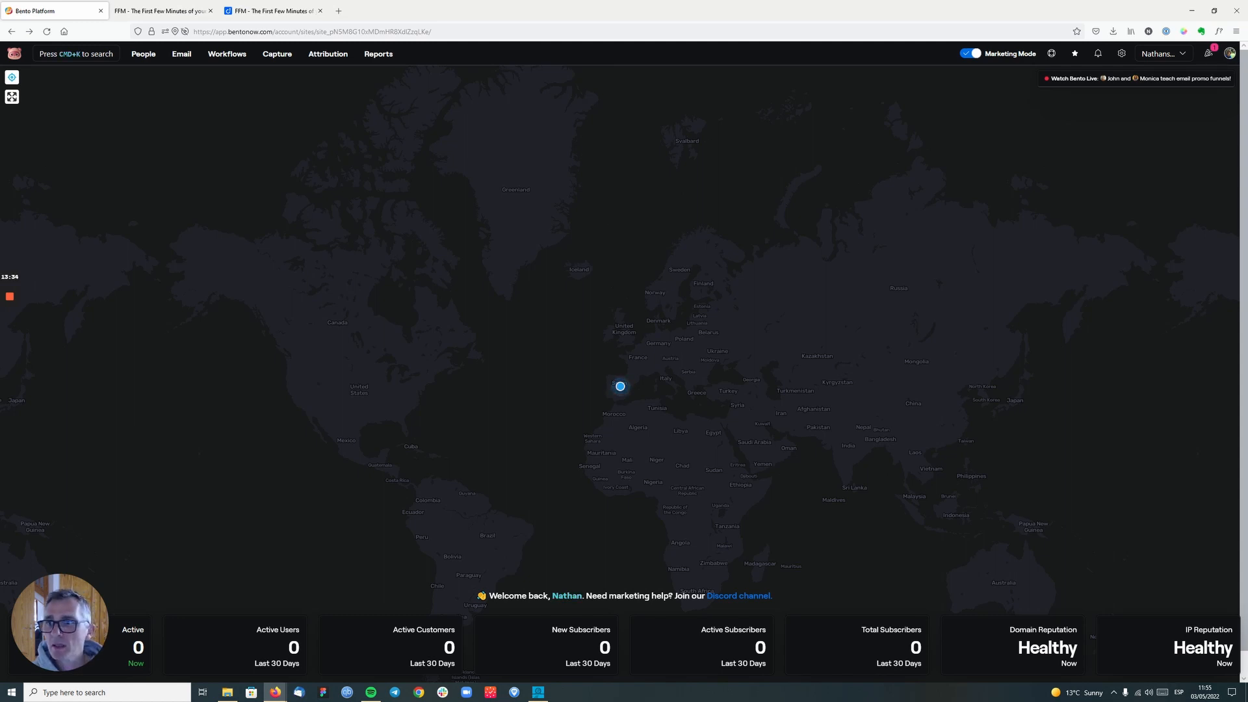
# - Examine the events and traits of the visitor broken-dawn-8106 and return to the All Visitors list
pyautogui.click(143, 54)
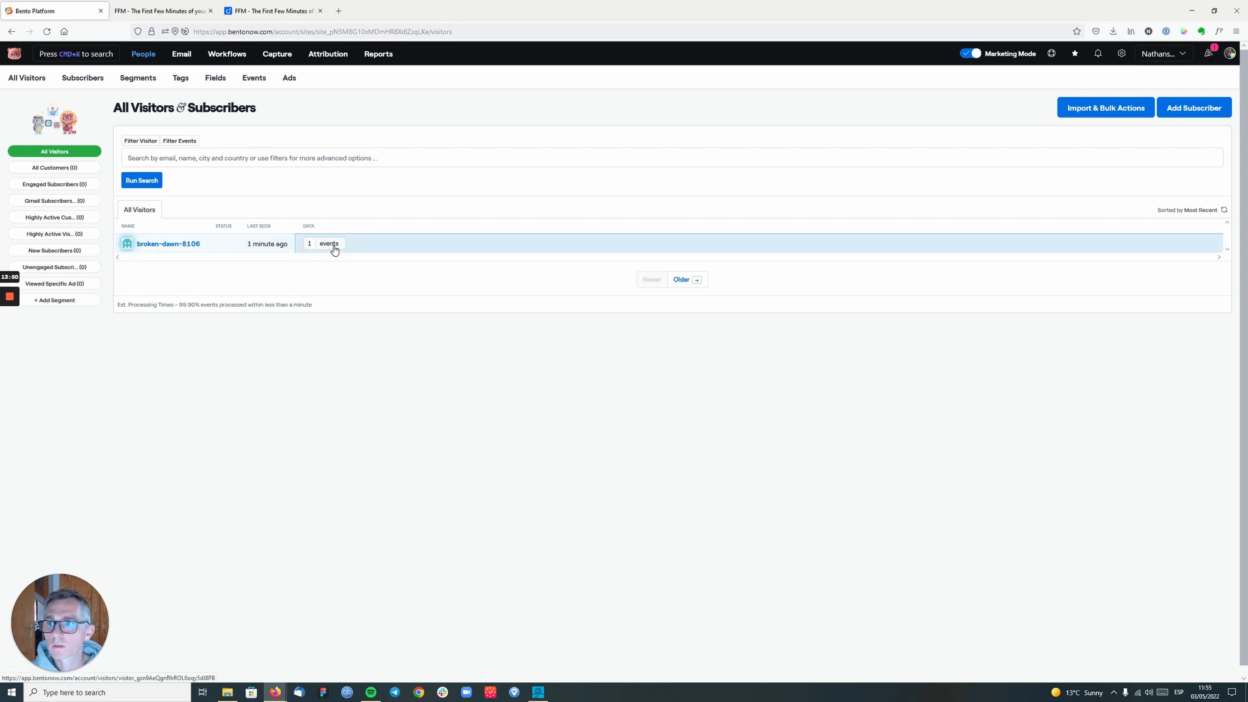
pyautogui.click(169, 244)
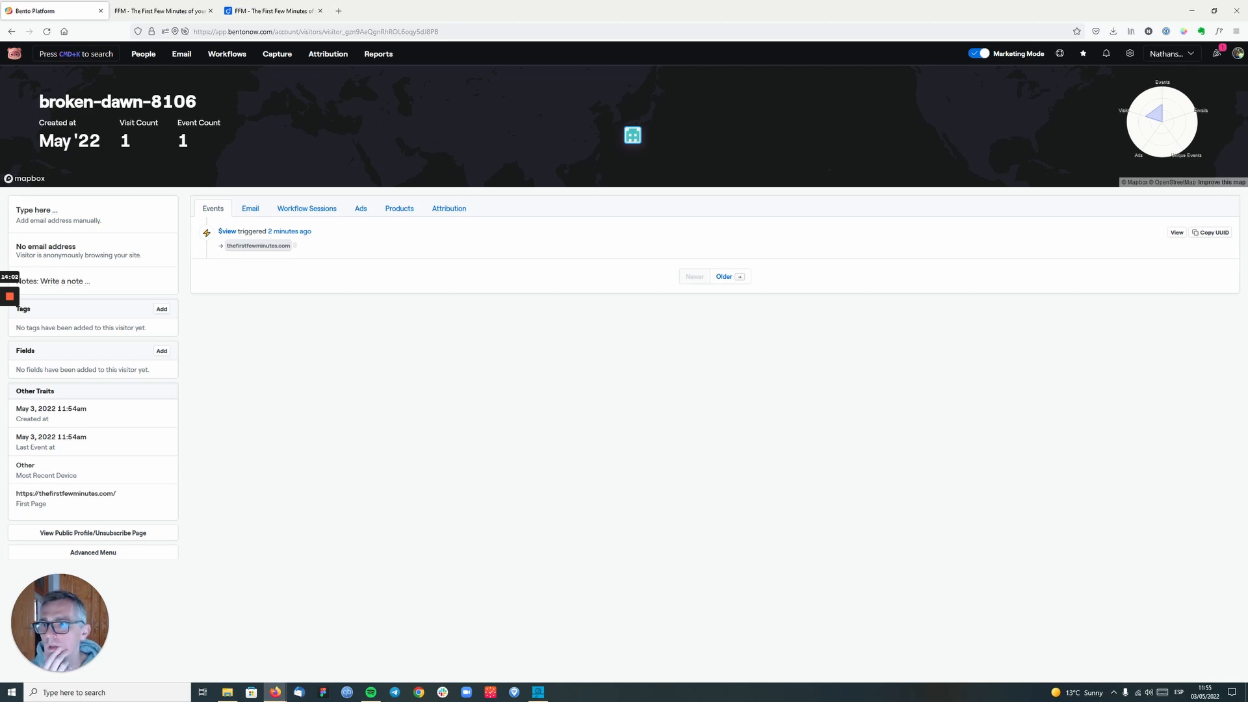
pyautogui.click(12, 32)
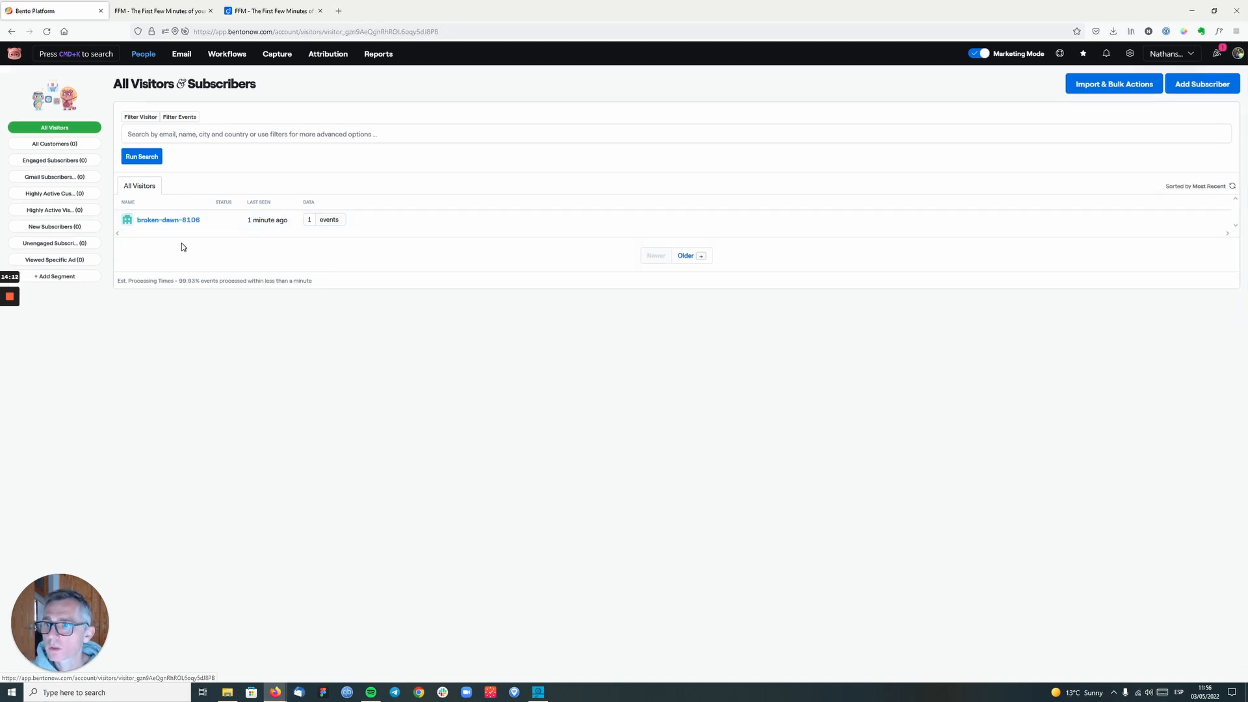
pyautogui.click(182, 245)
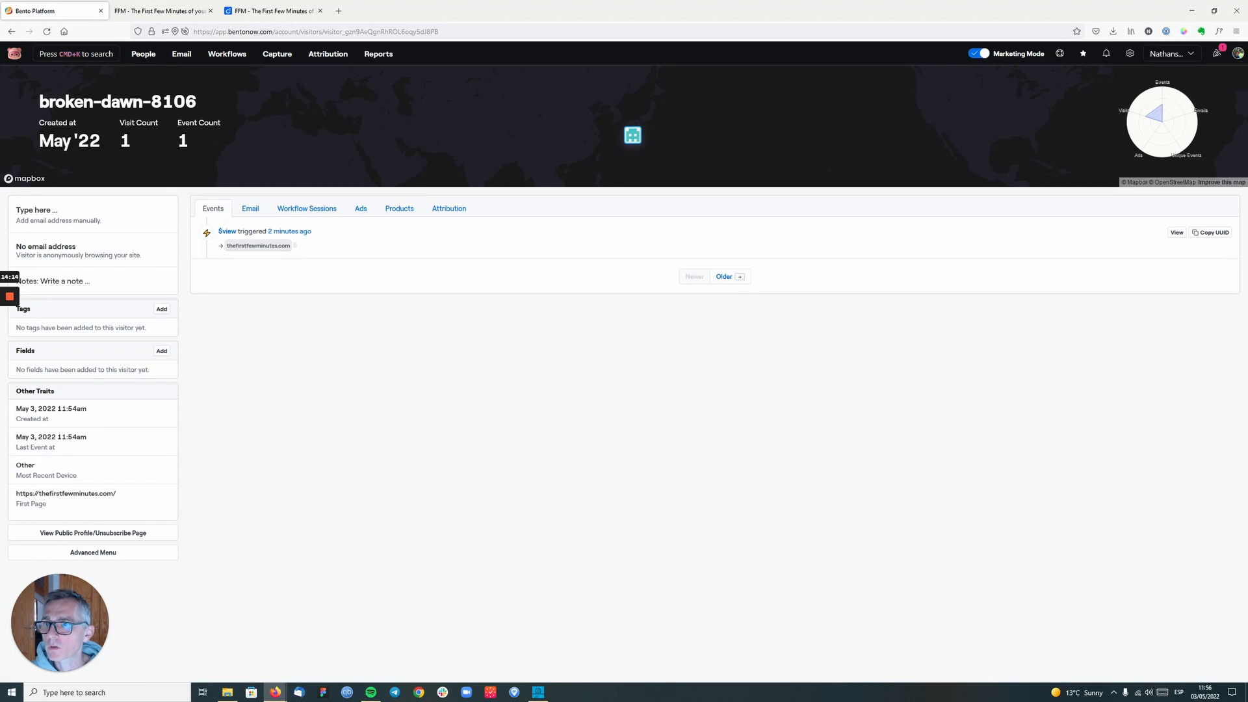
pyautogui.click(146, 59)
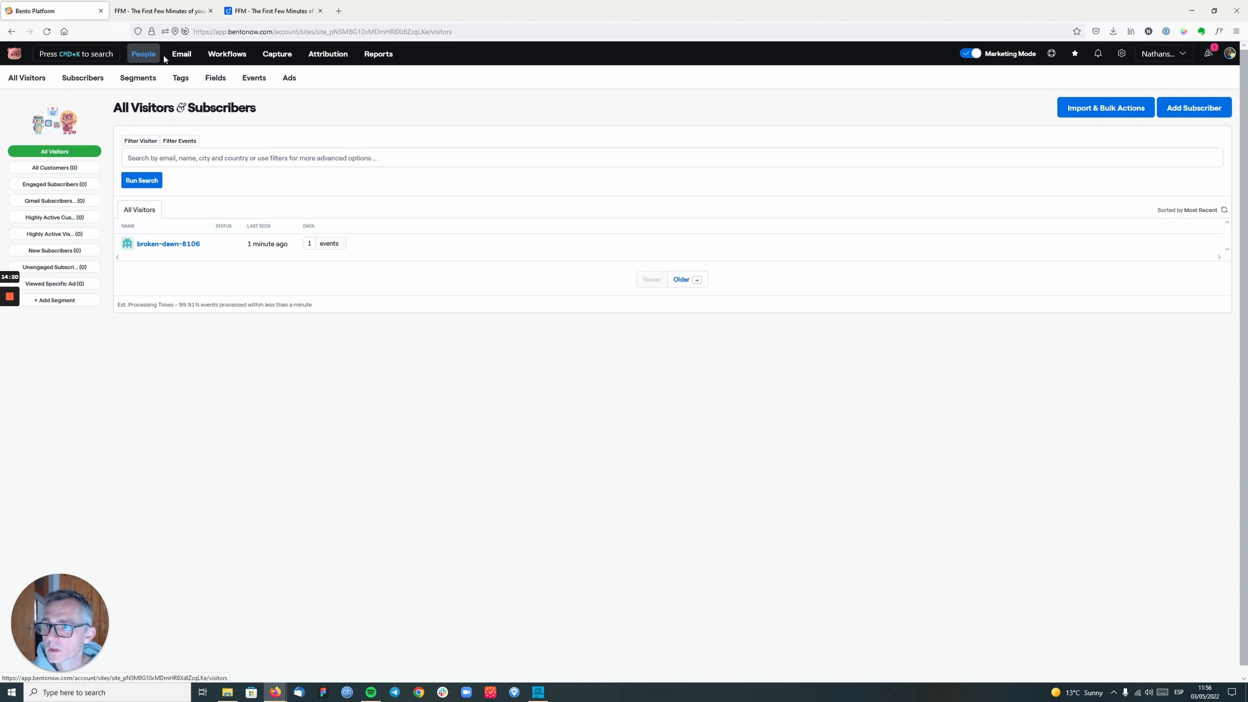
# - Look over the Email broadcasts, Workflows and Capture sections
pyautogui.click(179, 59)
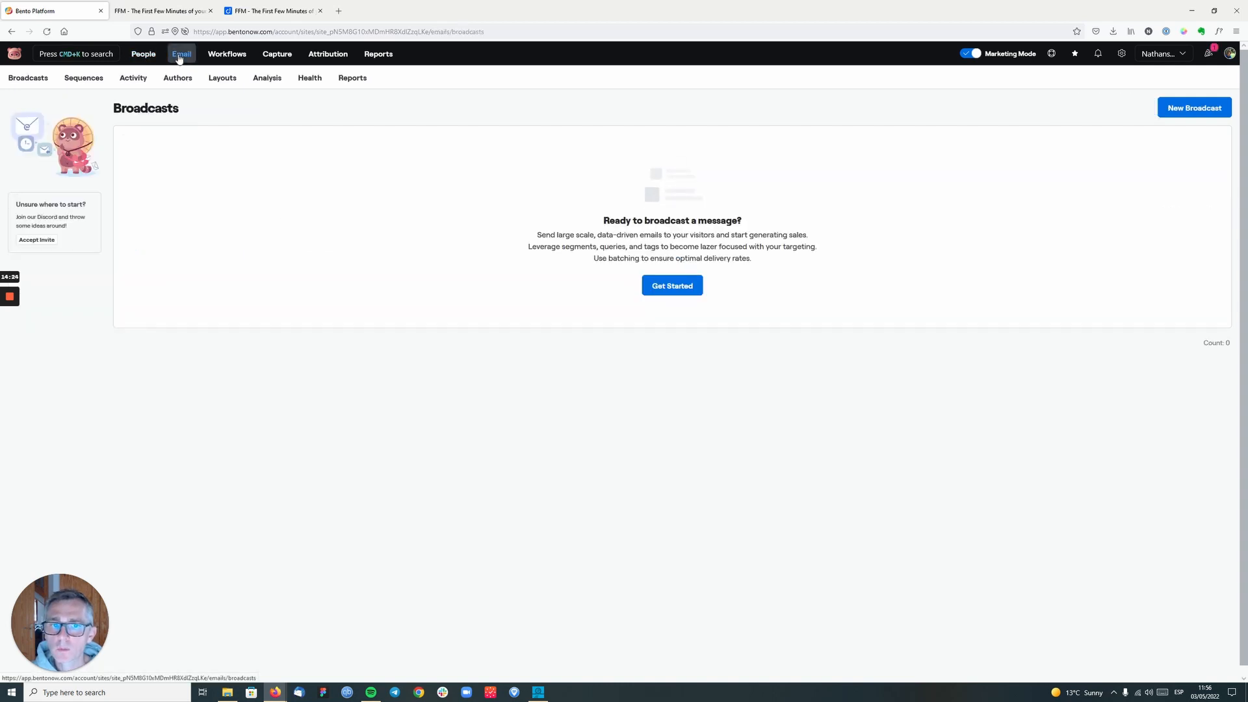
pyautogui.click(223, 55)
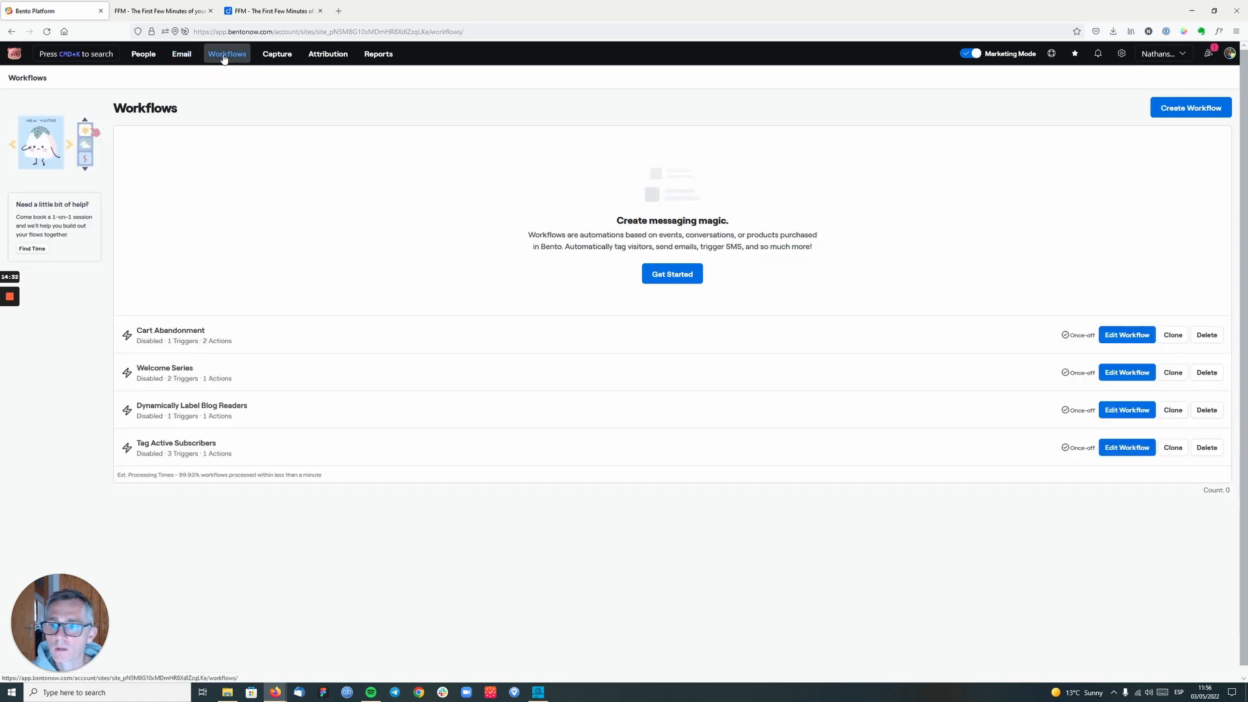
pyautogui.click(274, 58)
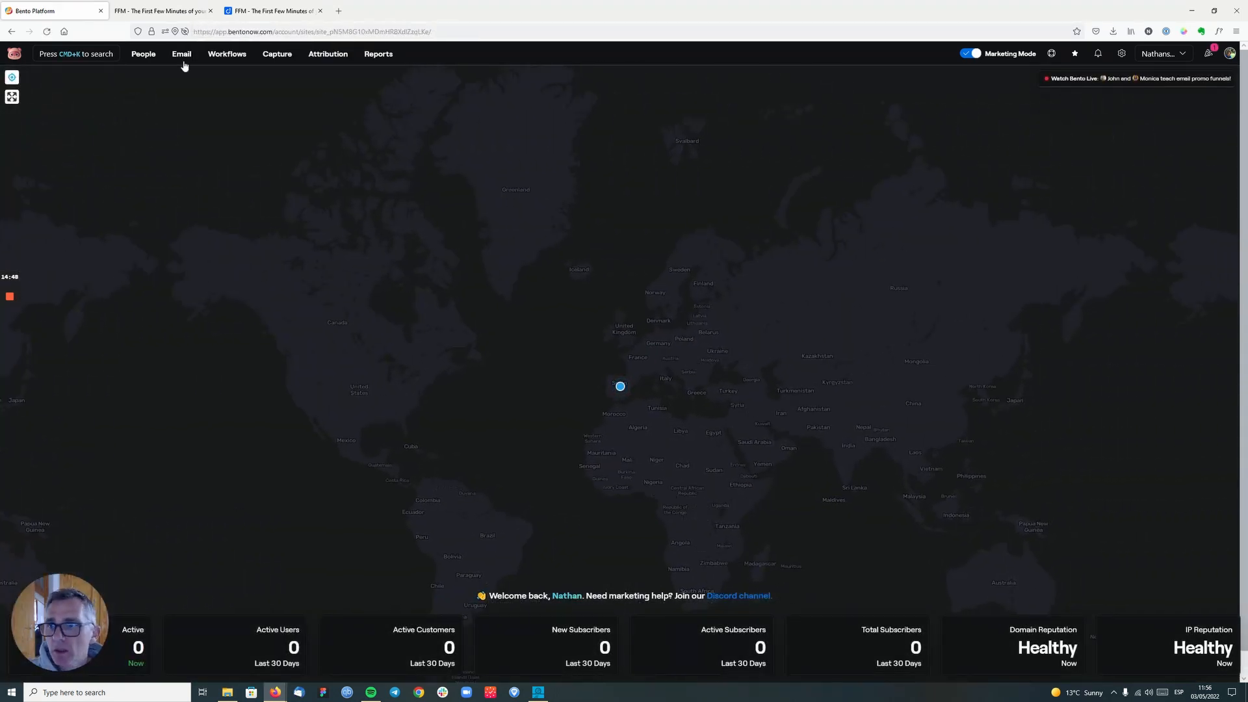
# - Review the People, Email, Workflows, Capture, Attribution and Reports sections in turn to see what each offers
pyautogui.click(142, 56)
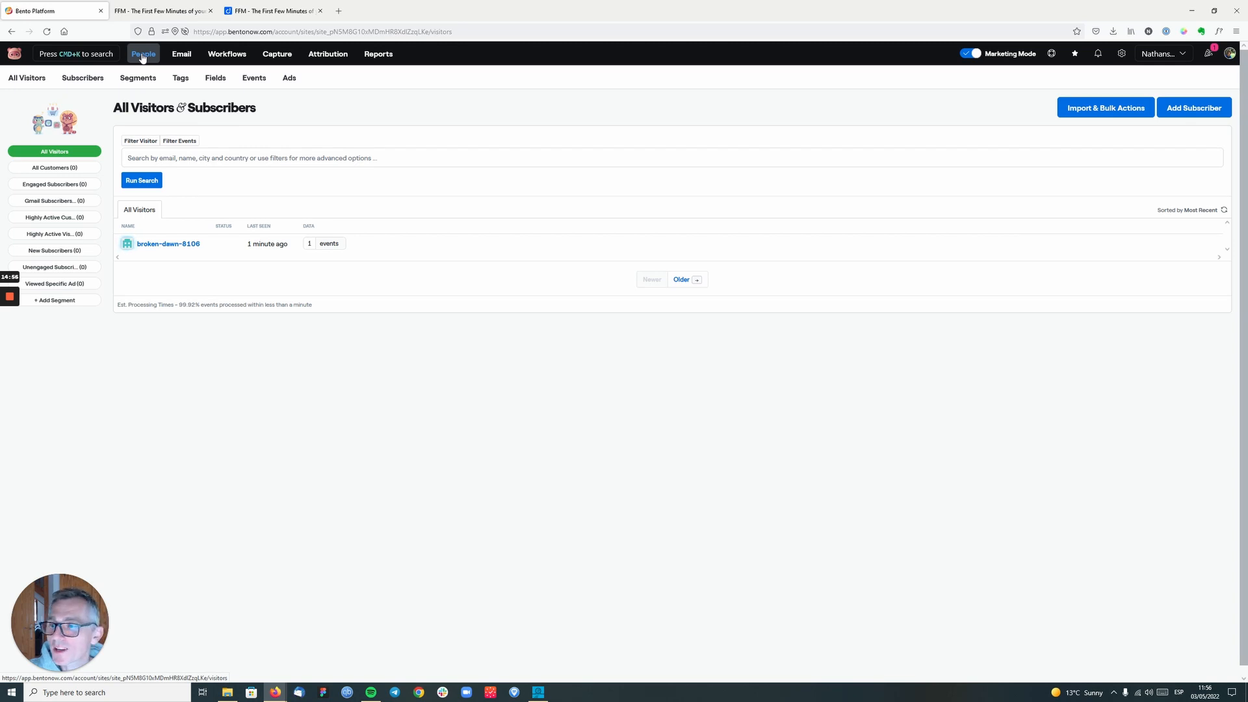
pyautogui.click(36, 81)
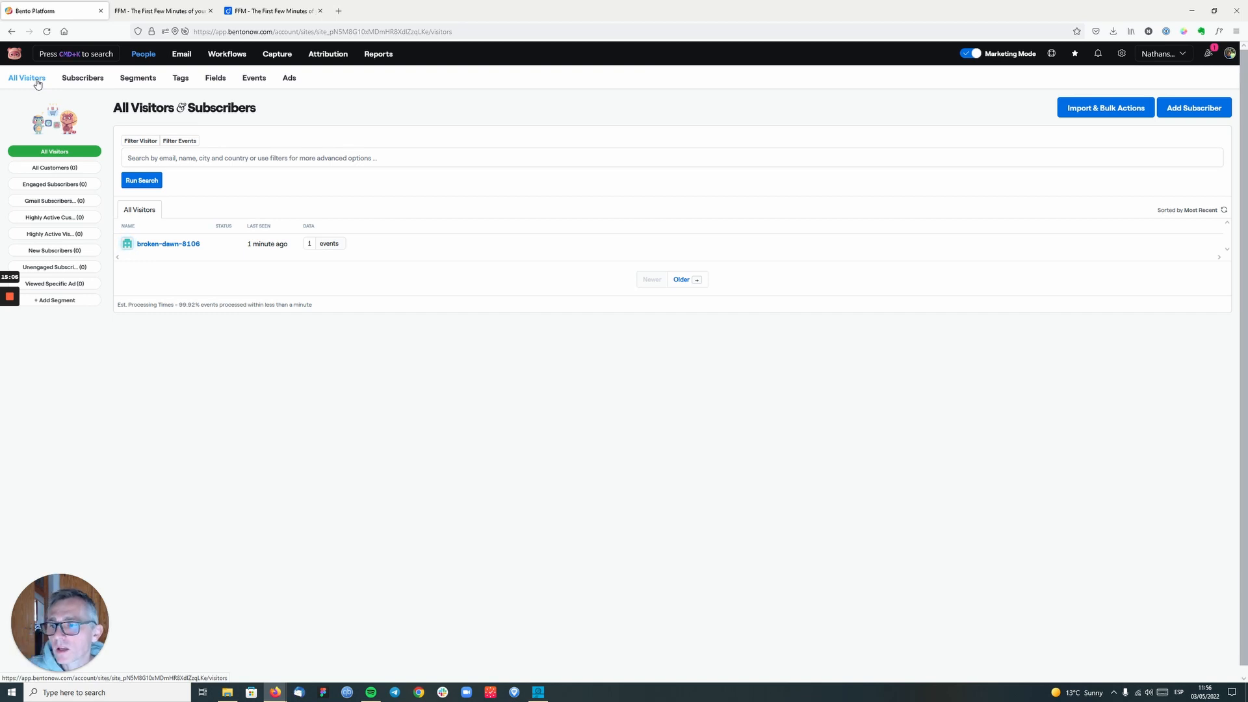
pyautogui.click(179, 59)
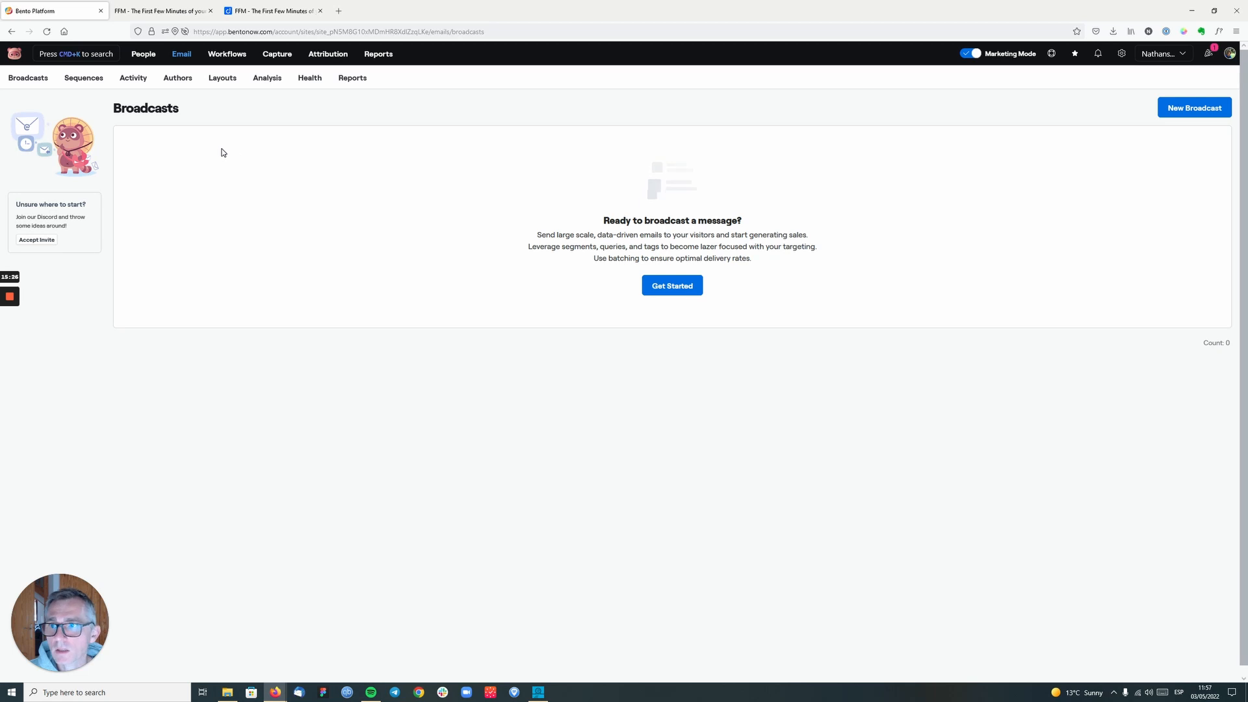
pyautogui.click(228, 54)
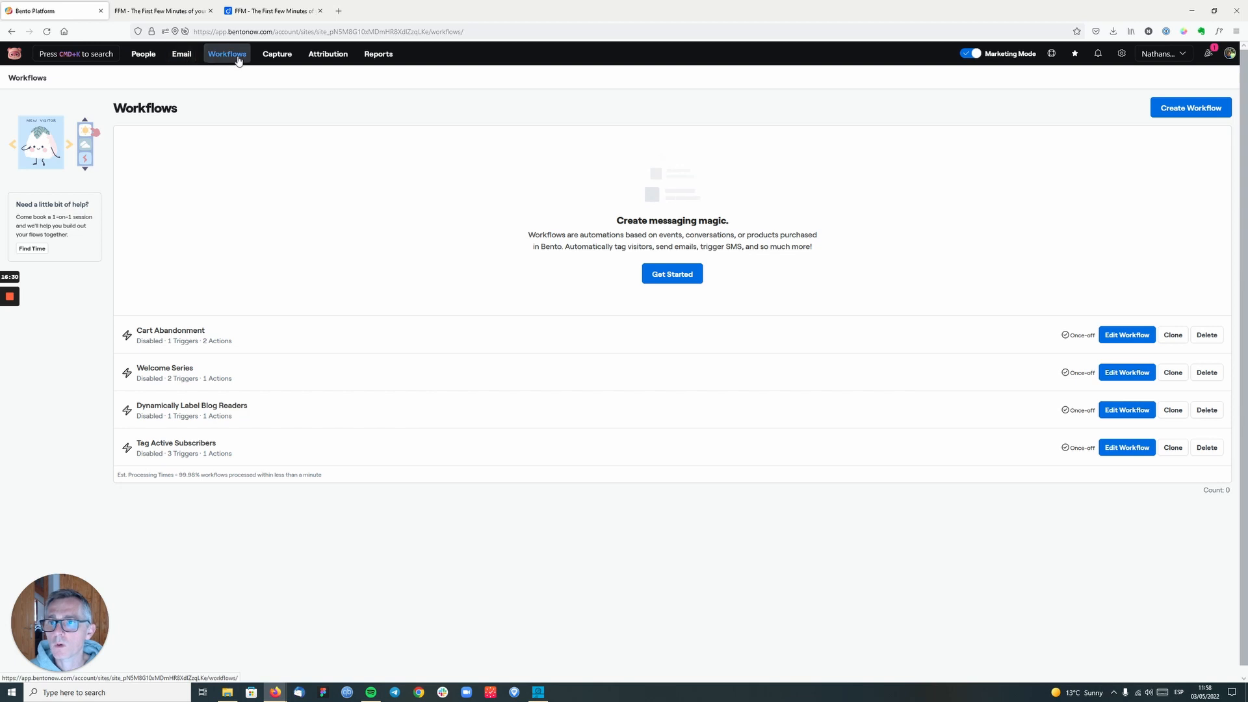
pyautogui.click(279, 56)
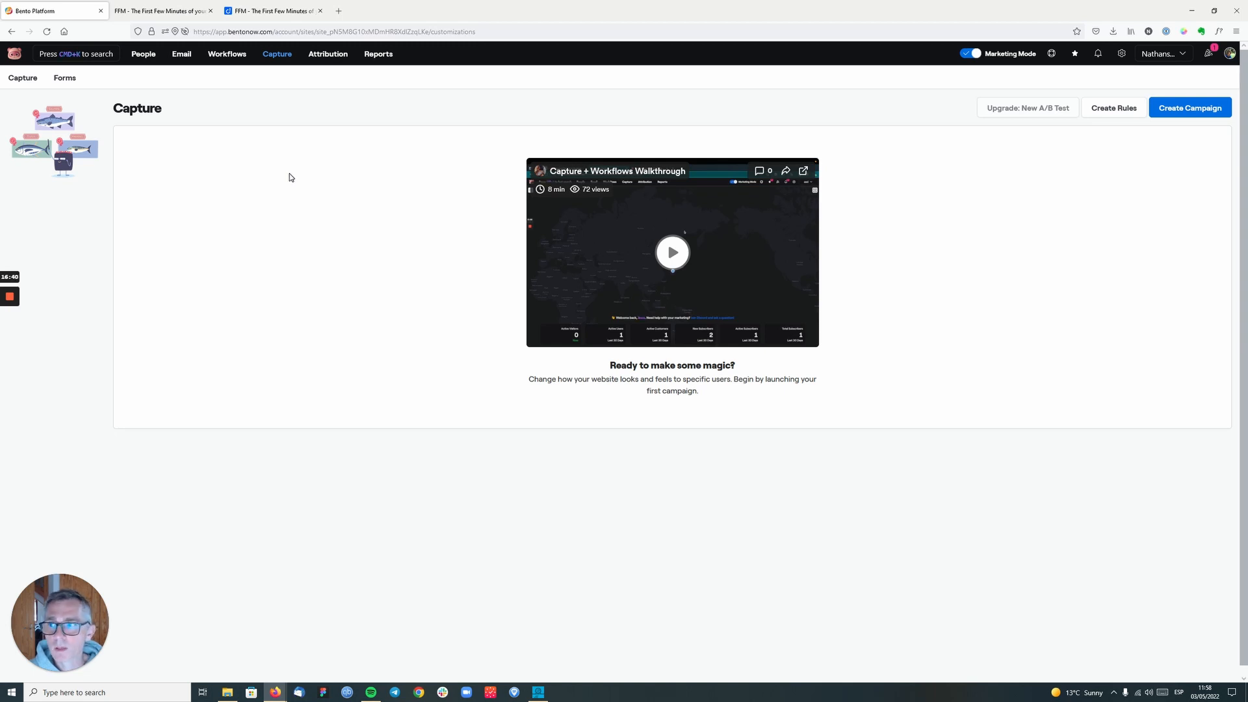
pyautogui.click(333, 57)
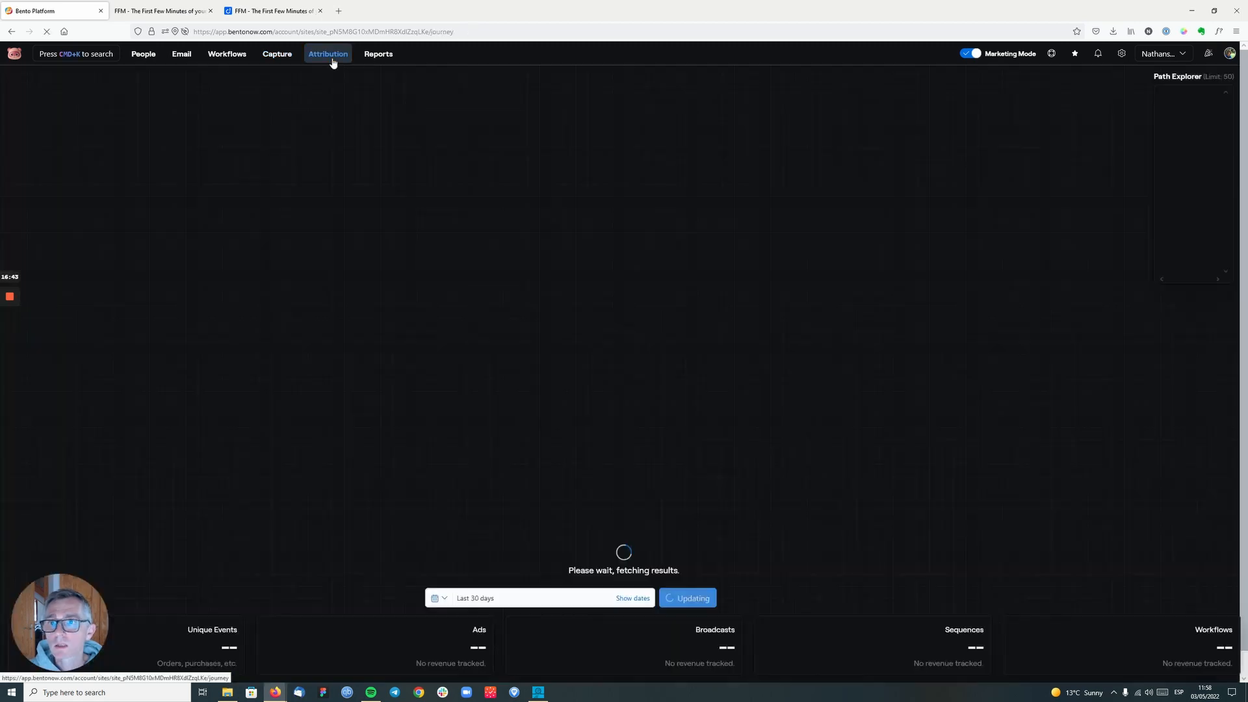
pyautogui.click(375, 54)
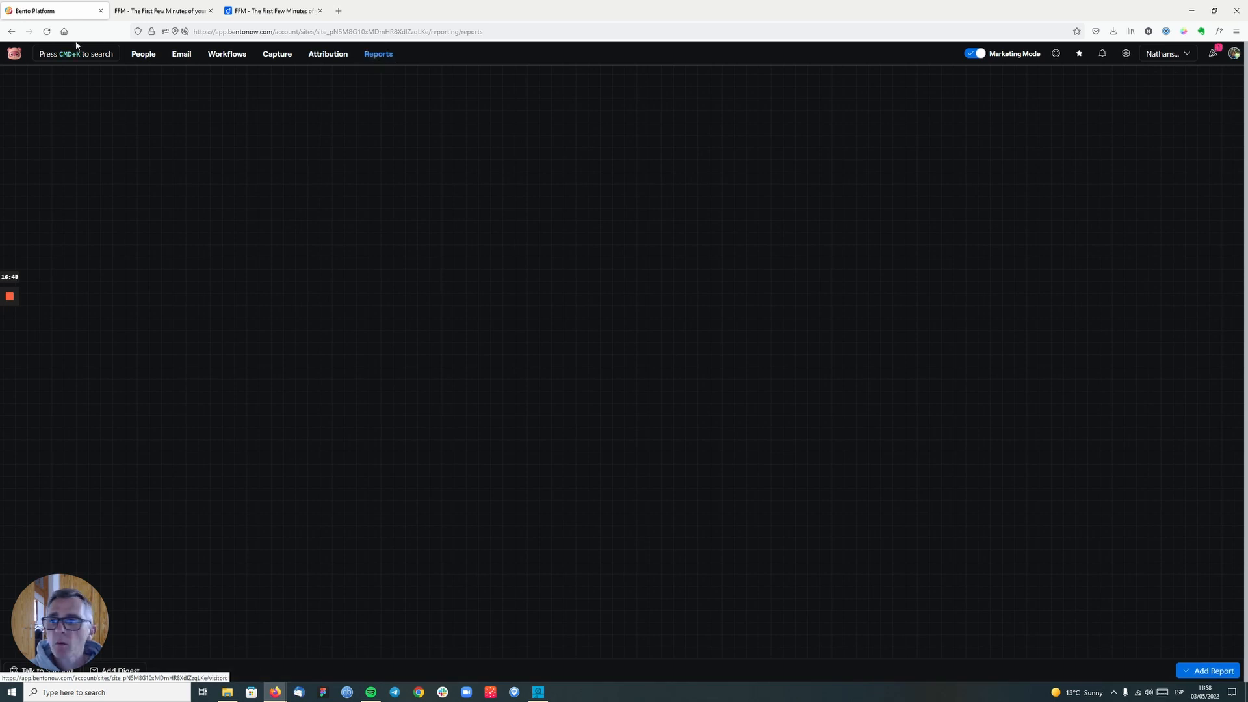
# - Return to the site's dashboard map and allow location access, with the decision remembered
pyautogui.click(34, 56)
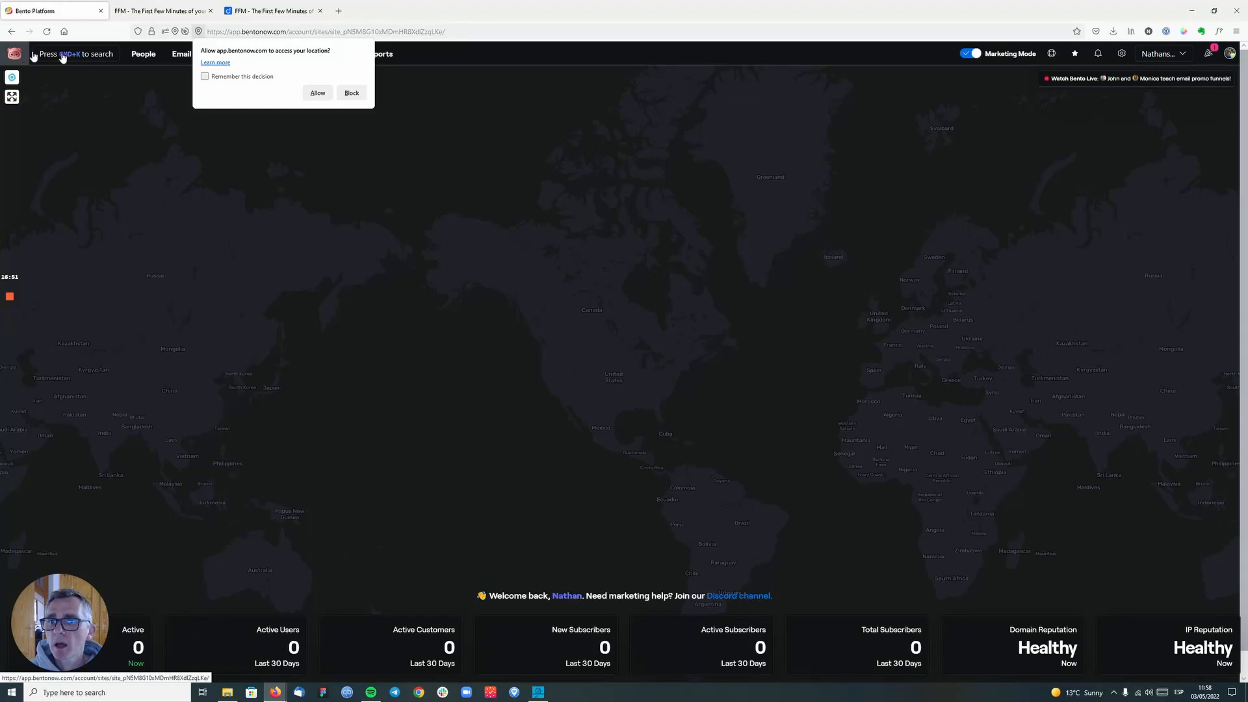
pyautogui.click(260, 77)
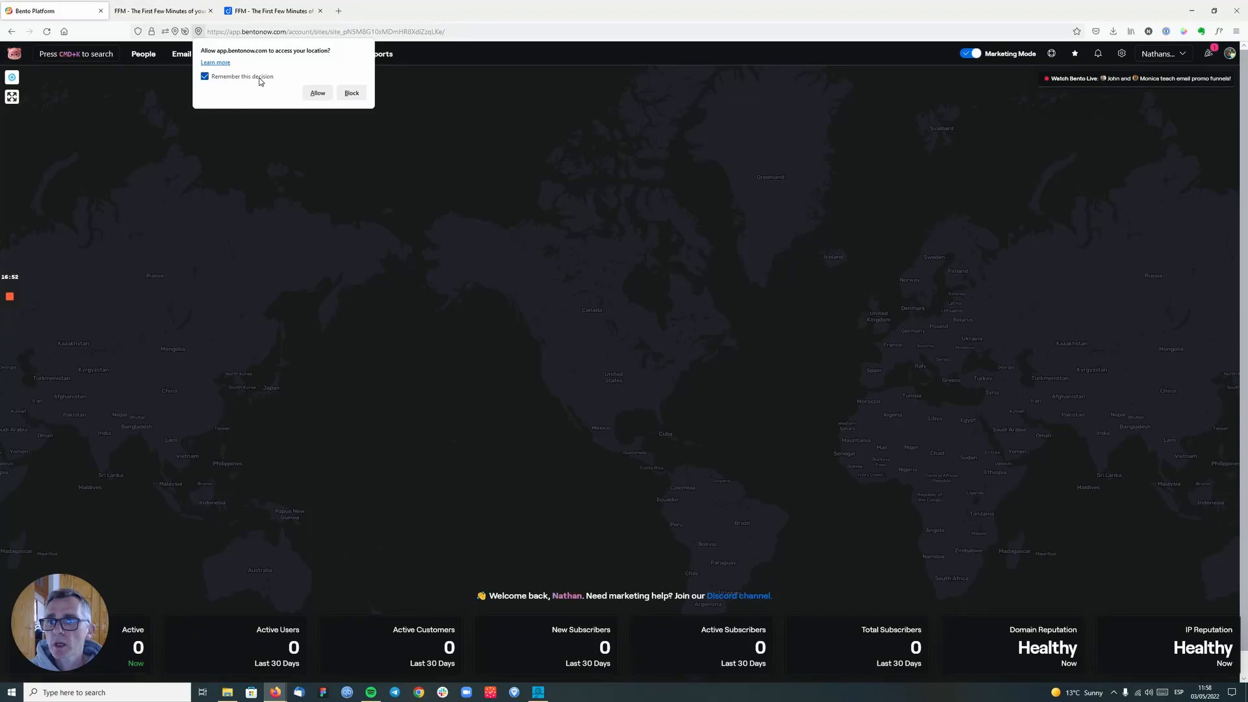
pyautogui.click(318, 93)
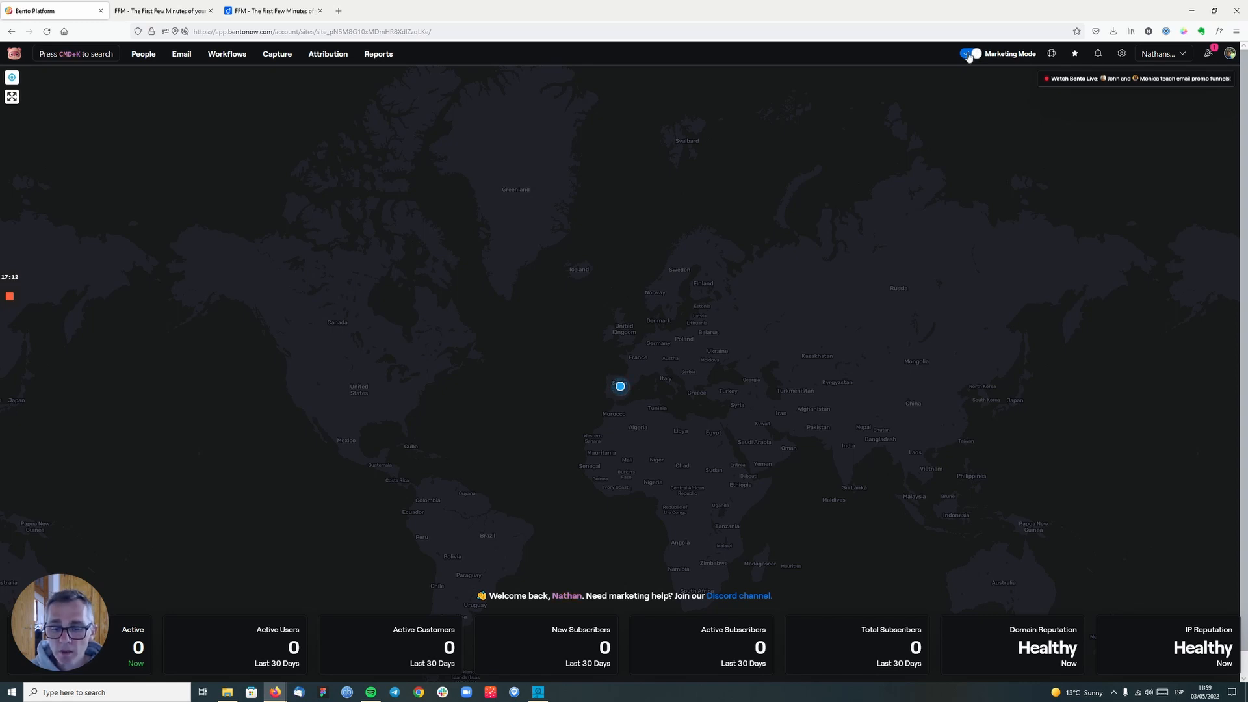
# - Review the Attribution, Capture, Workflows and Email broadcasts sections once more, and go back to the site's dashboard
pyautogui.click(331, 56)
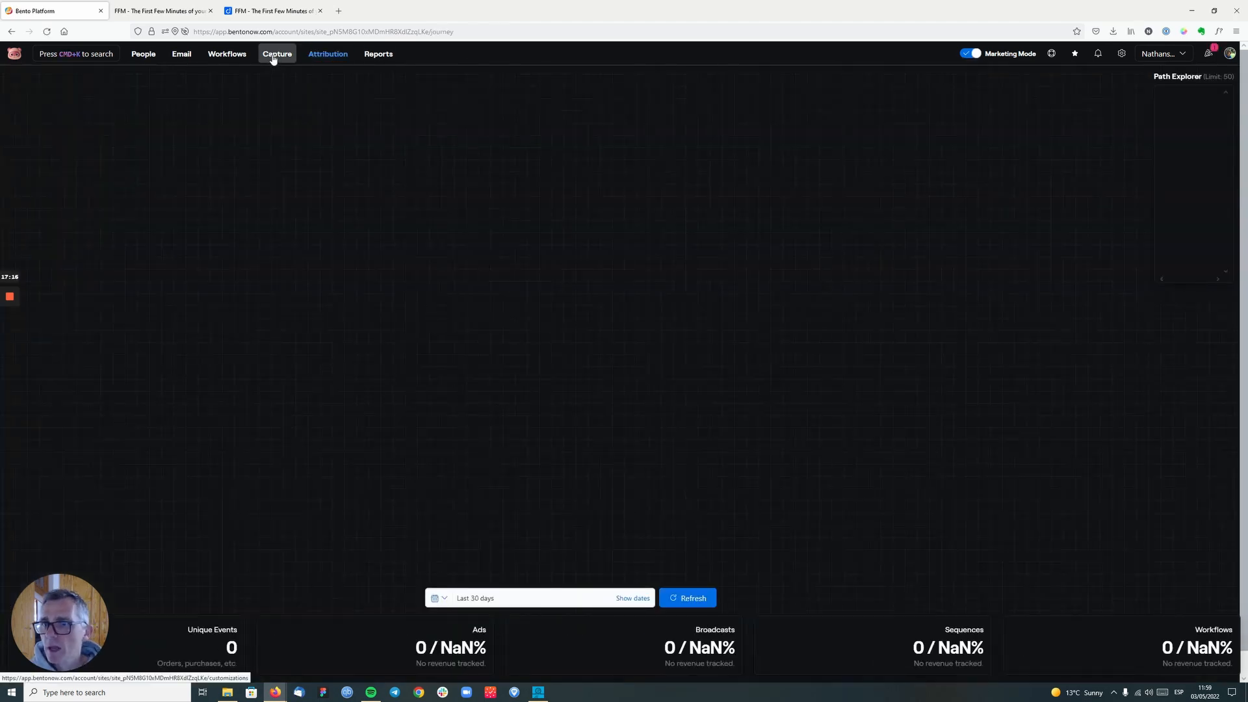
pyautogui.click(271, 60)
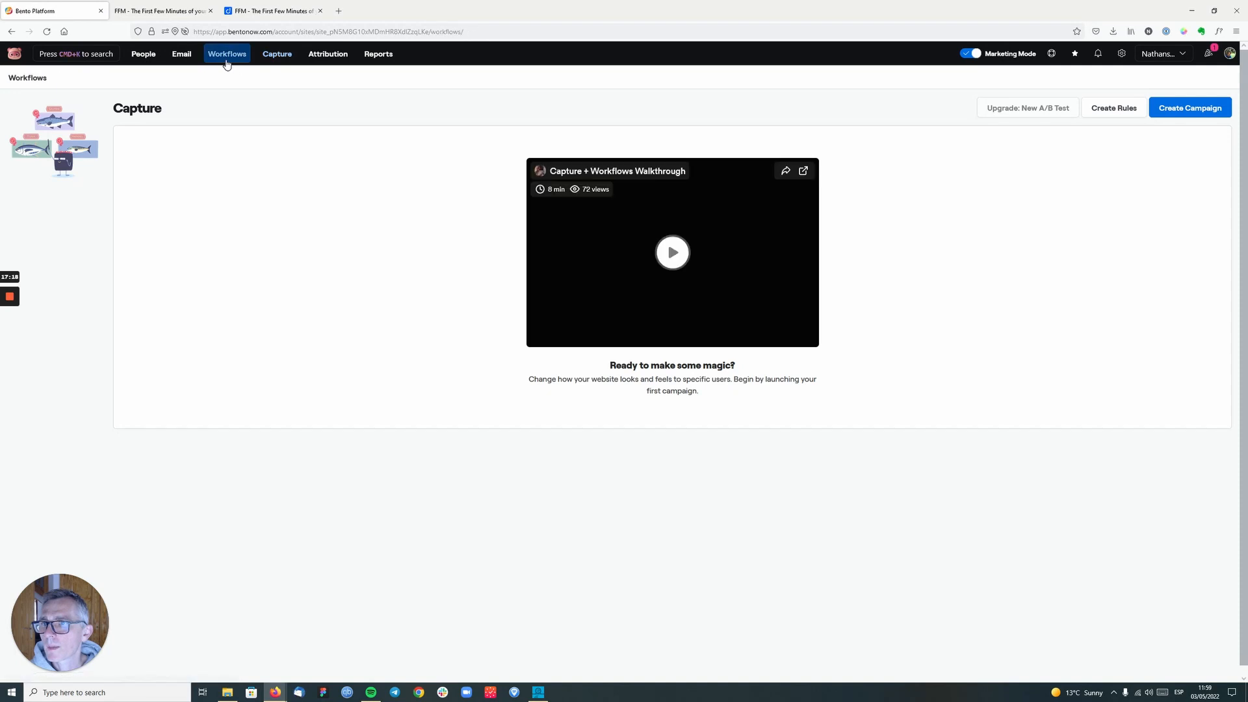
pyautogui.click(232, 60)
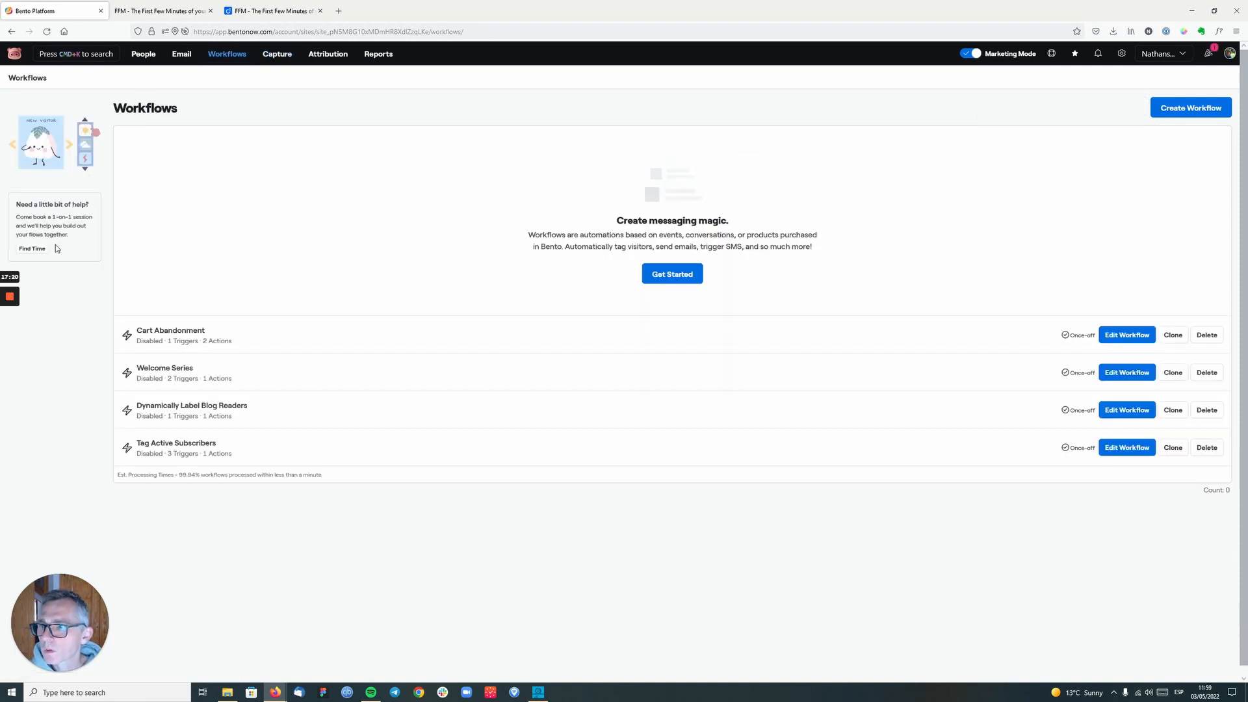
pyautogui.click(190, 57)
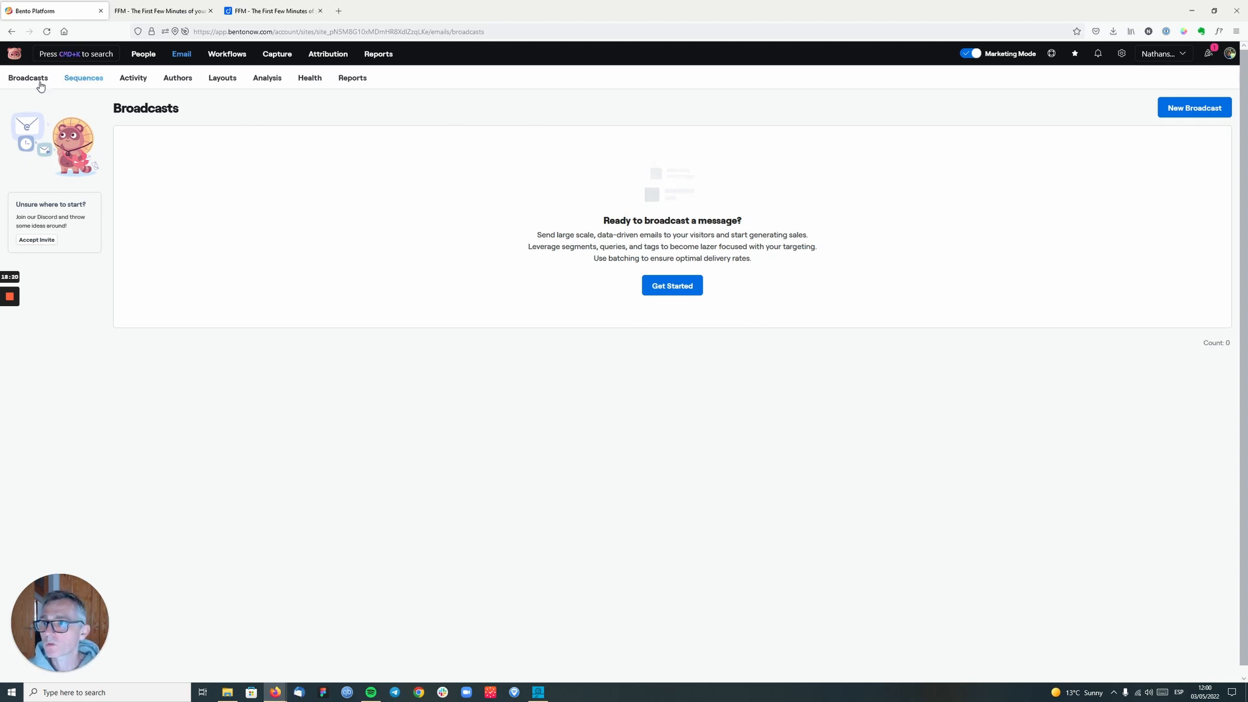
pyautogui.click(15, 54)
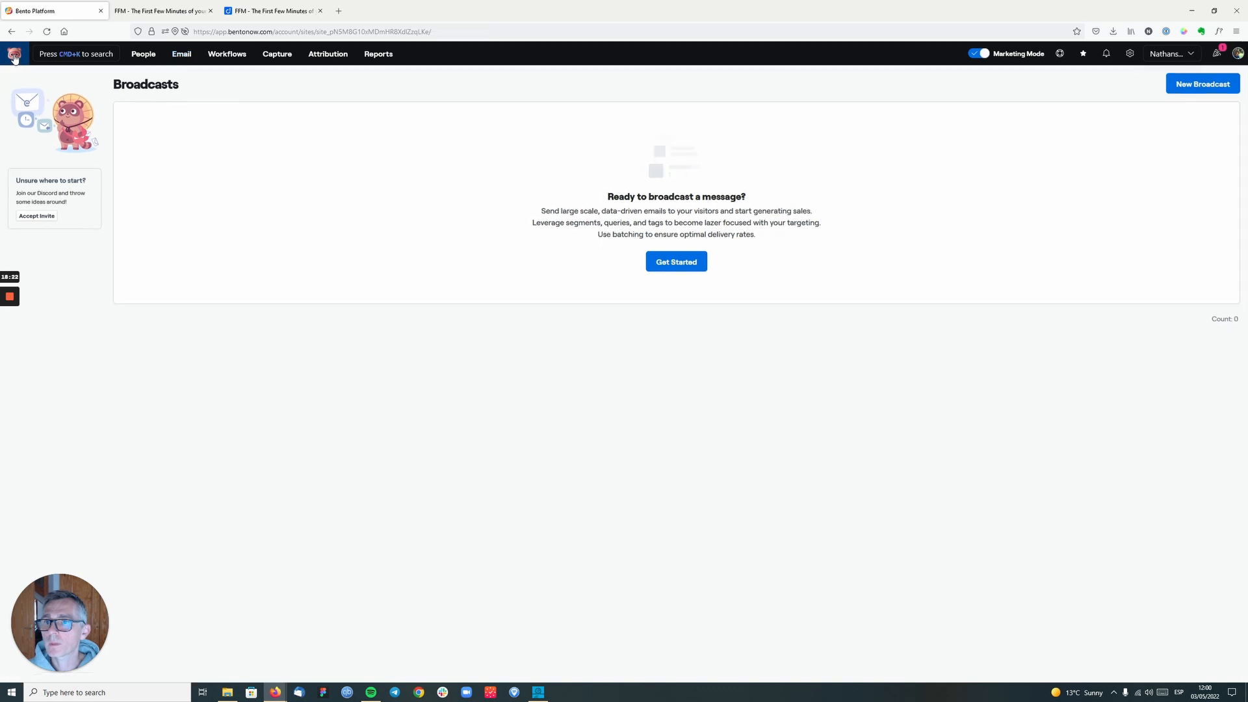